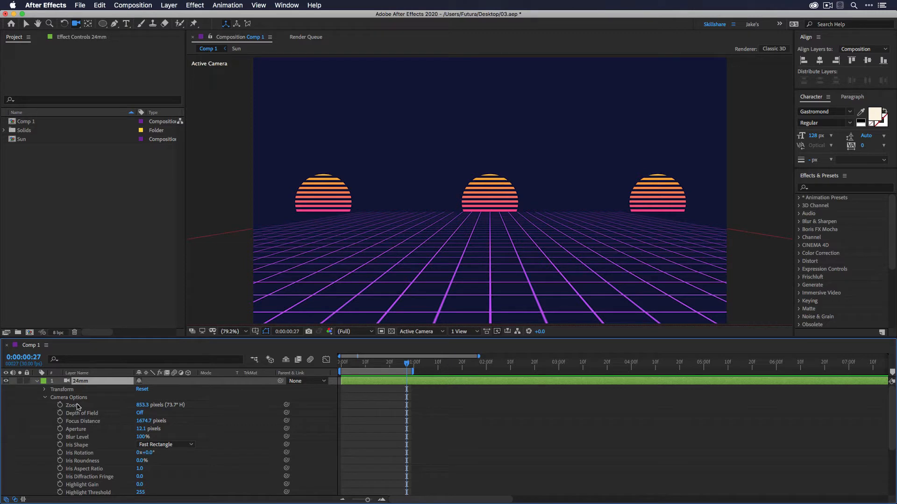
# Try out narrow and wide fields of view by varying the 24mm camera's Zoom value, ending at 896 pixels.
pyautogui.moveTo(141, 409); pyautogui.dragTo(458, 395)
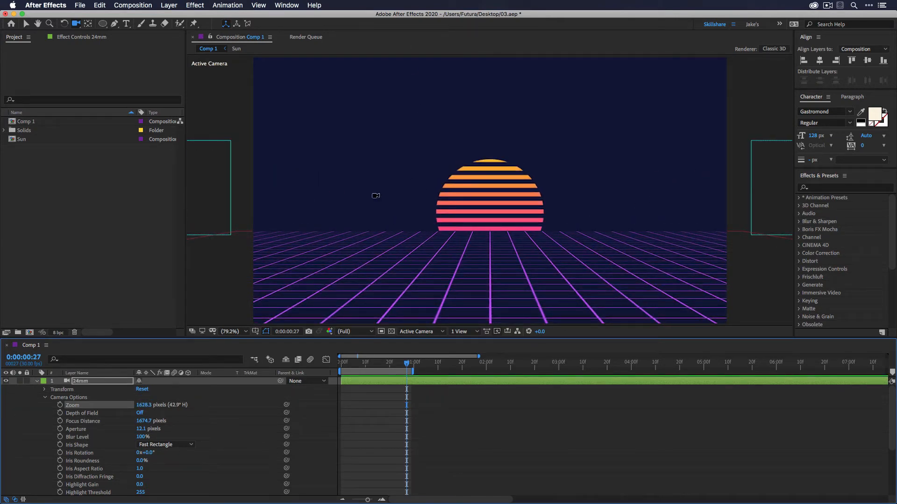
pyautogui.moveTo(144, 405); pyautogui.dragTo(223, 405)
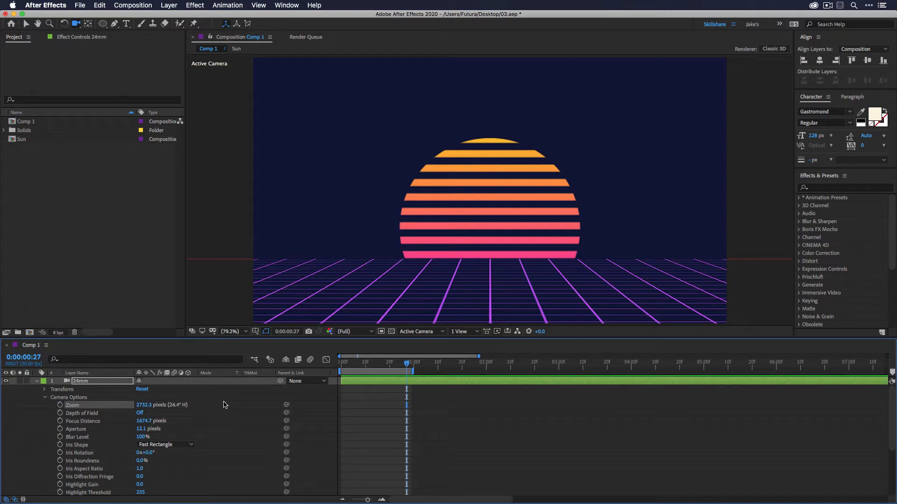
pyautogui.moveTo(142, 405); pyautogui.dragTo(12, 404)
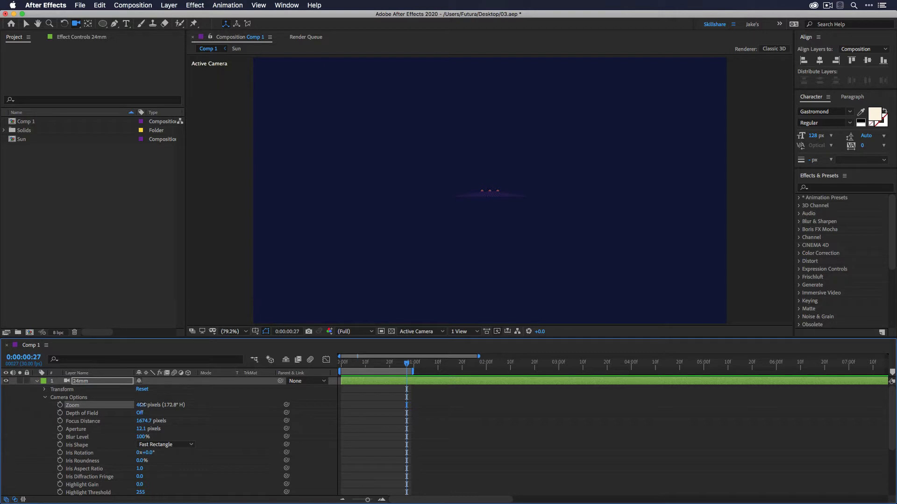
pyautogui.moveTo(141, 405); pyautogui.dragTo(487, 369)
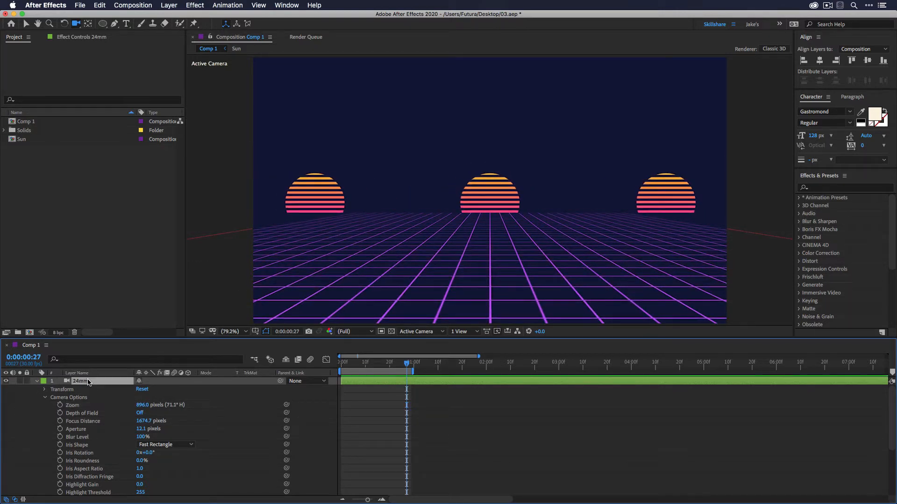
# Reset the camera to the 24mm preset in its Camera Settings and apply the change.
pyautogui.click(149, 5)
pyautogui.moveTo(169, 5)
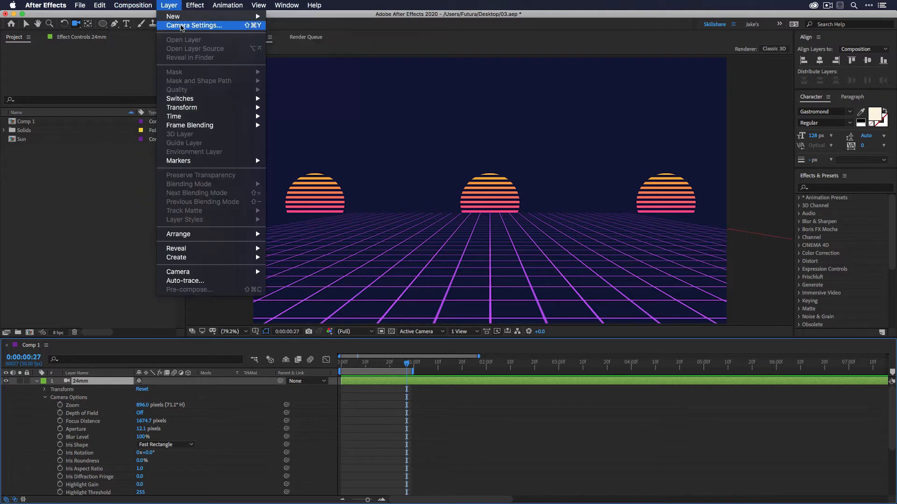
pyautogui.click(184, 25)
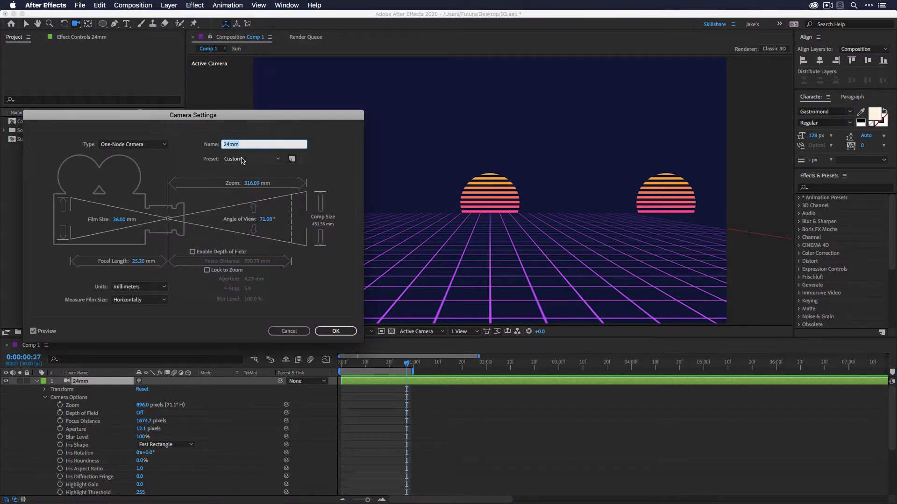
pyautogui.click(243, 160)
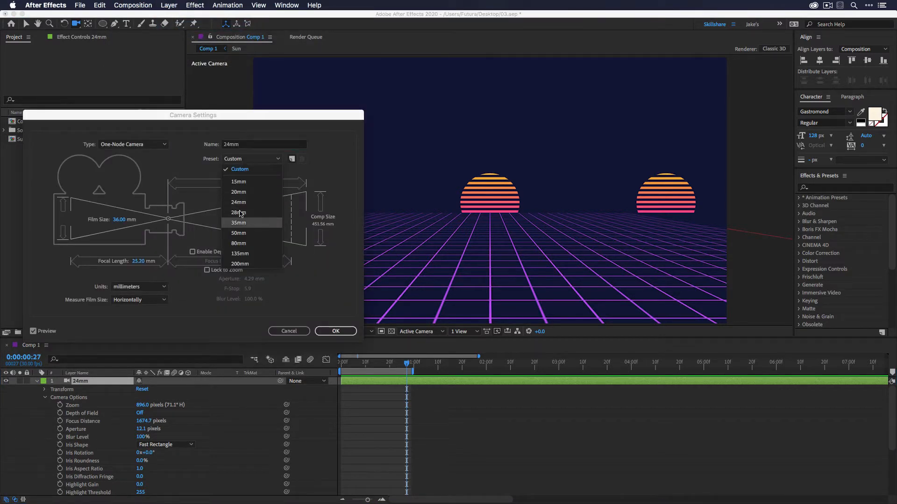
pyautogui.click(237, 202)
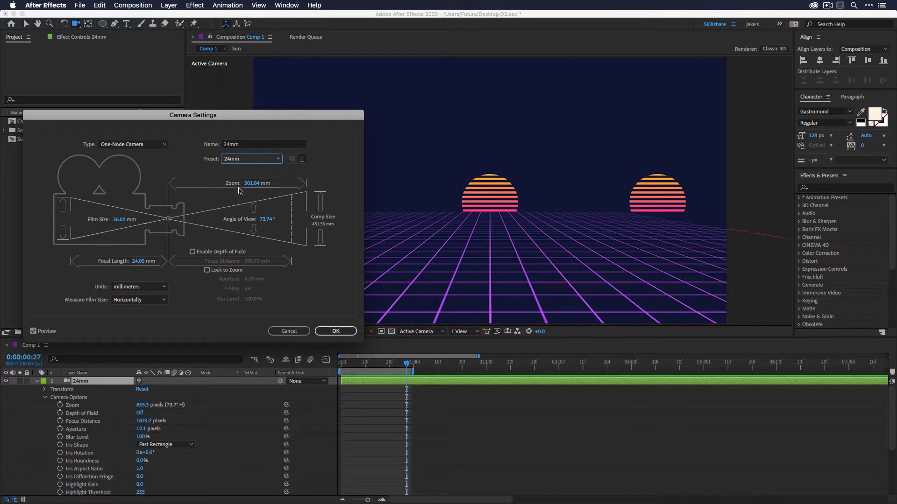
pyautogui.moveTo(282, 117); pyautogui.dragTo(338, 96)
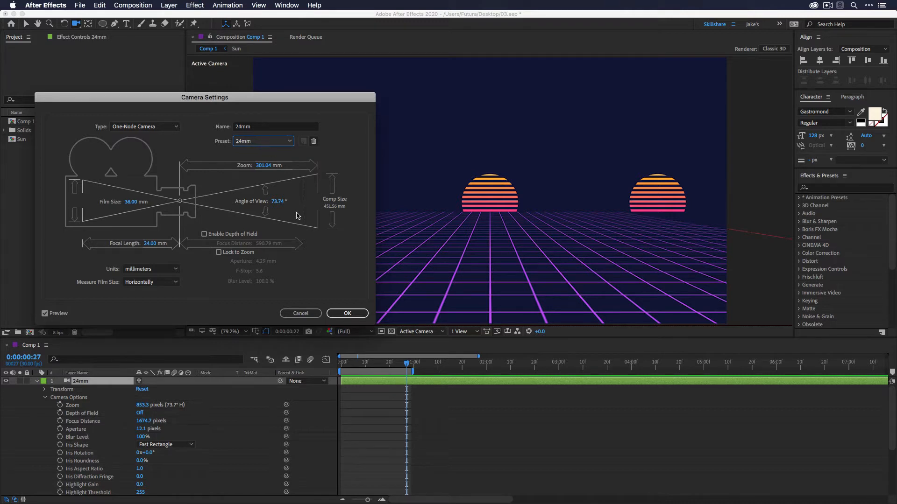
pyautogui.click(347, 314)
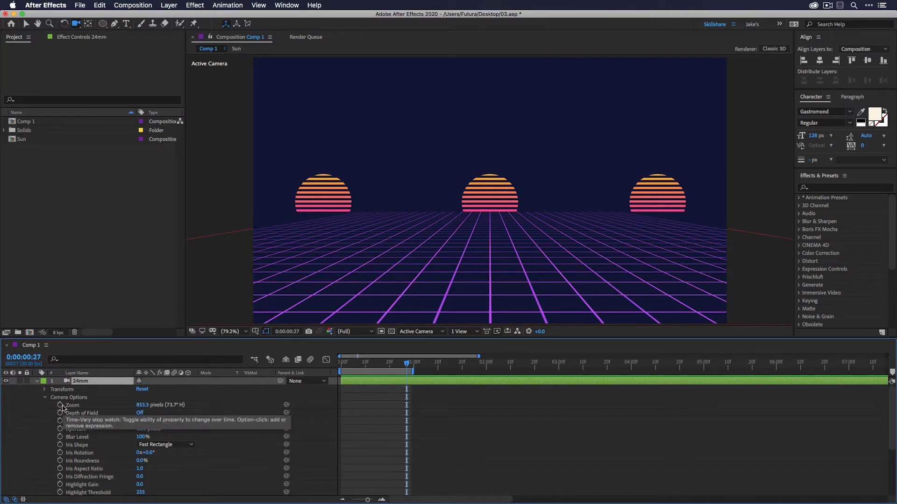
# Turn on Depth of Field for the 24mm camera and switch to the Selection tool.
pyautogui.click(82, 413)
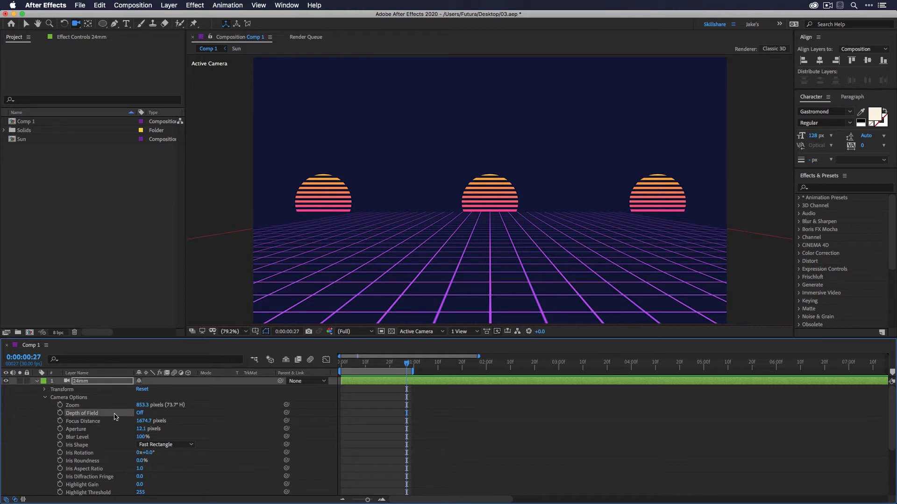
pyautogui.scroll(-1, 113, 418)
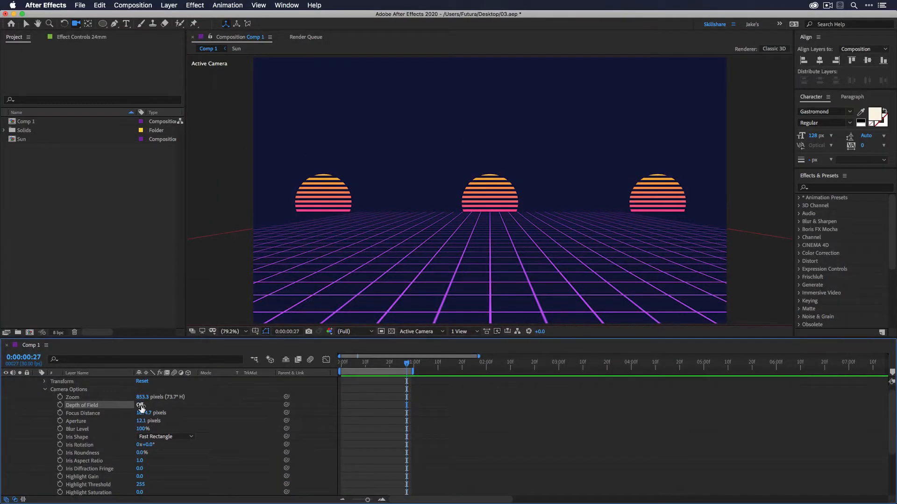
pyautogui.click(140, 405)
pyautogui.press('v')
pyautogui.moveTo(304, 338); pyautogui.dragTo(304, 340)
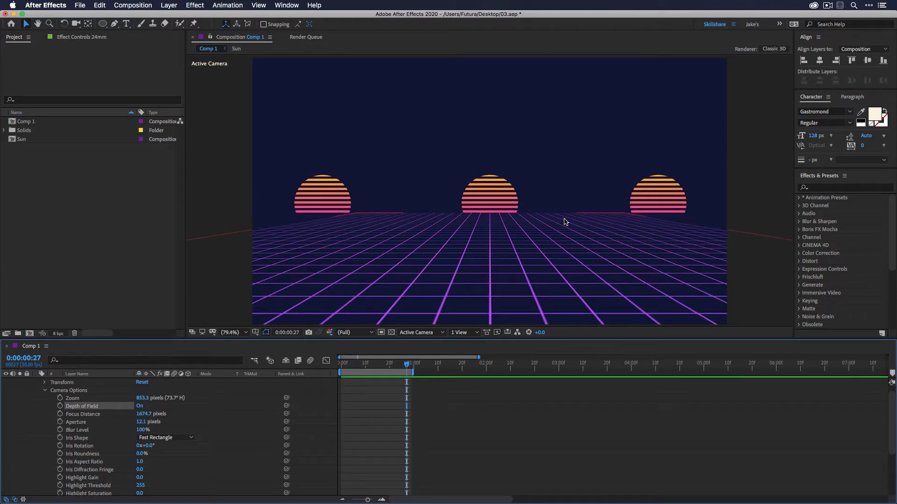
# In a horizontal two-view layout, move the right sun to mid-grid and the left sun close to the camera, and return to one view.
pyautogui.click(461, 333)
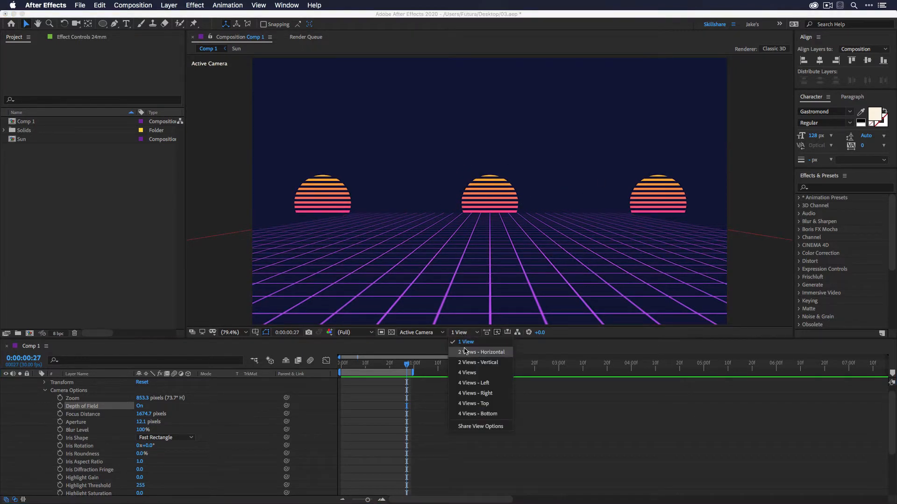
pyautogui.click(481, 353)
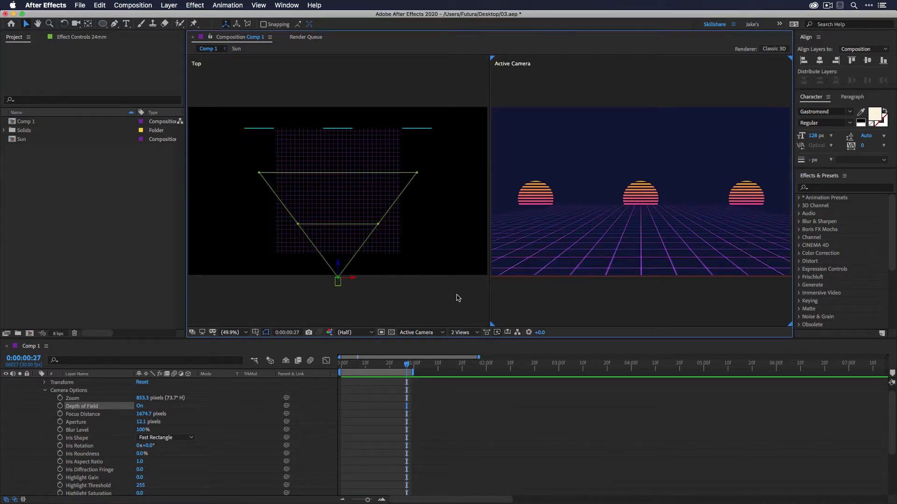
pyautogui.click(414, 131)
pyautogui.moveTo(414, 130); pyautogui.dragTo(354, 197)
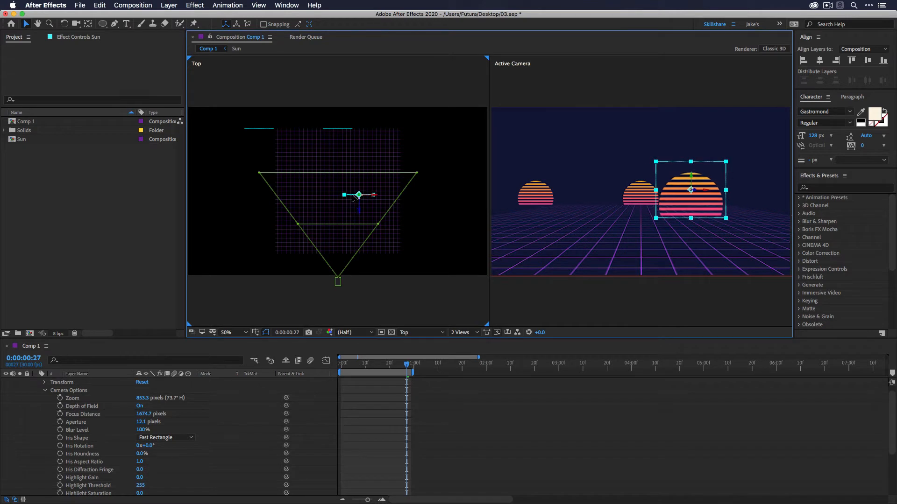
pyautogui.moveTo(264, 129); pyautogui.dragTo(327, 259)
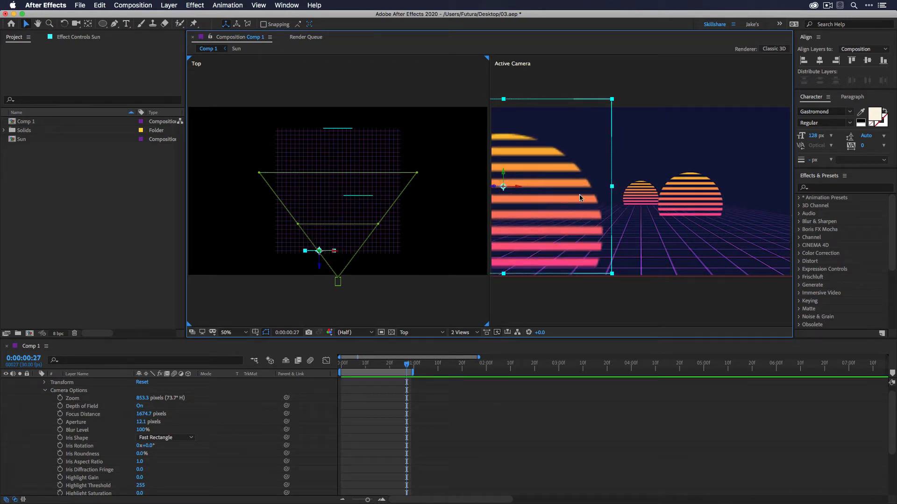
pyautogui.click(449, 333)
pyautogui.click(461, 343)
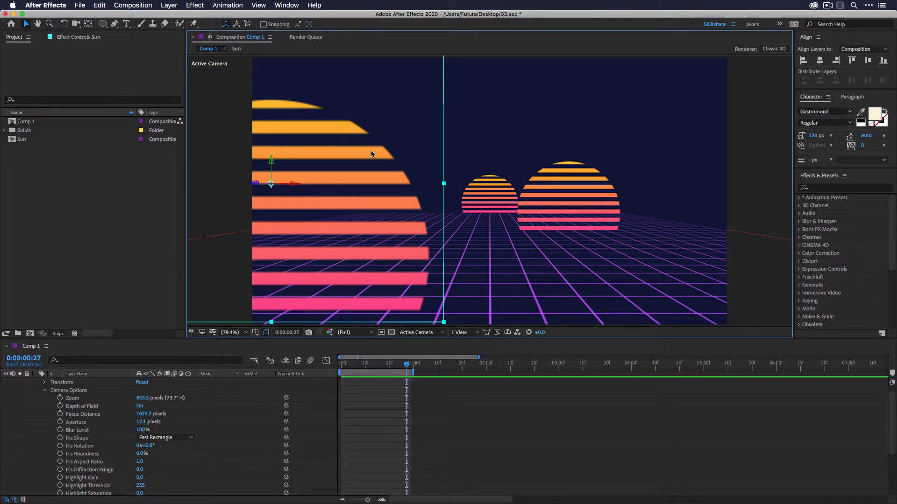
pyautogui.click(543, 191)
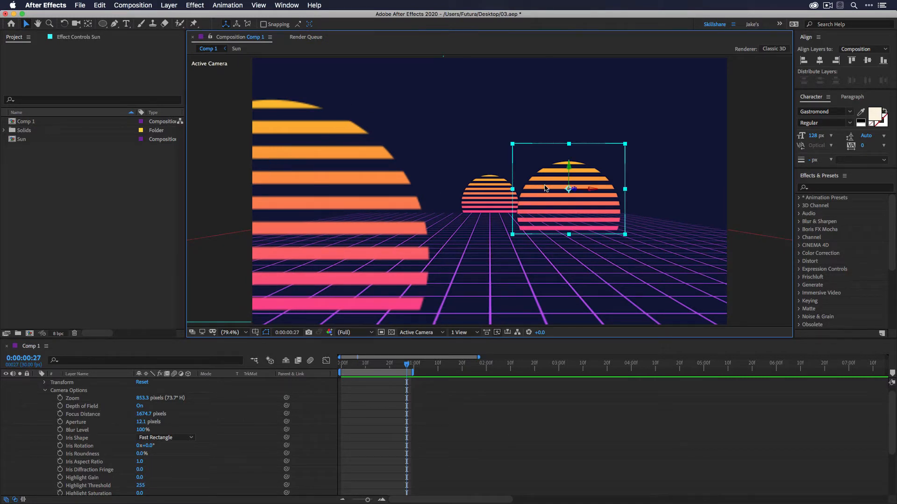
pyautogui.click(491, 185)
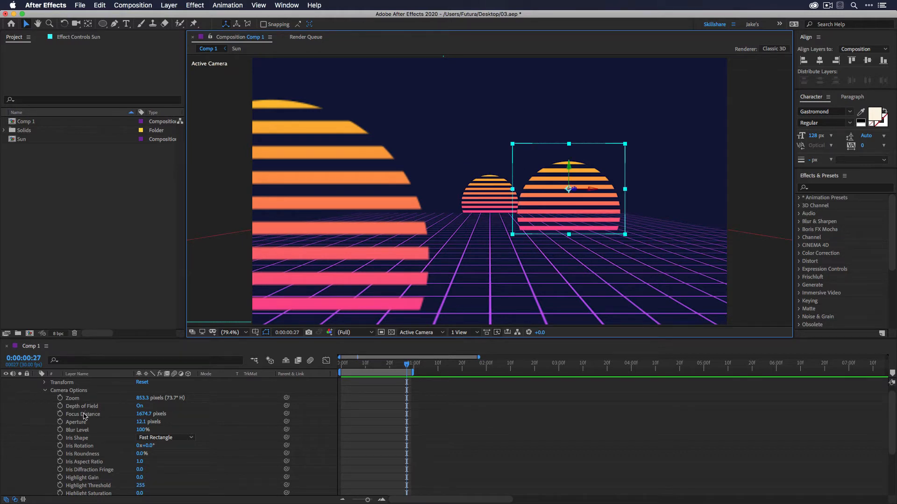
pyautogui.click(85, 417)
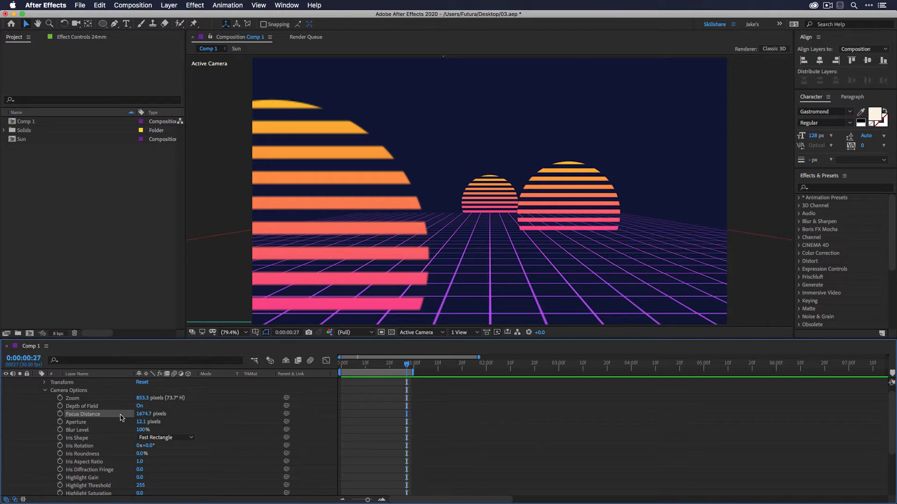
pyautogui.click(85, 422)
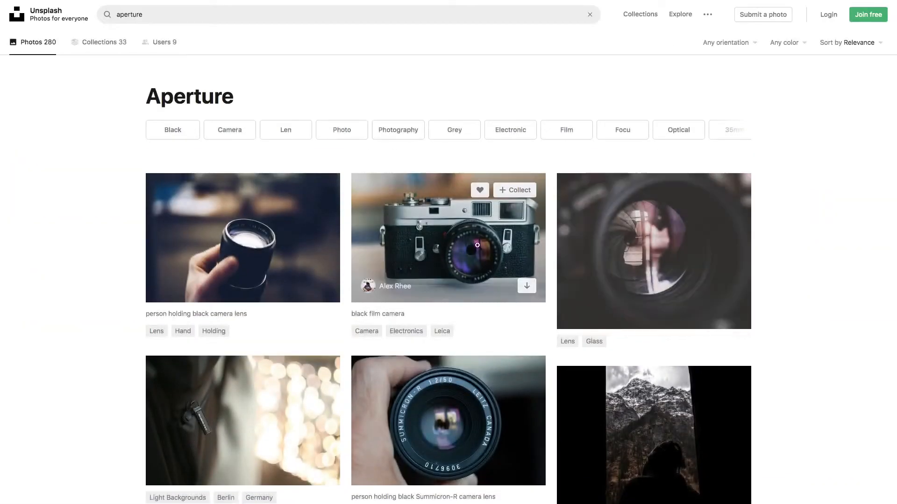
# In the Unsplash aperture results, view the black film camera photo and the lens photo after it, and close the photo viewer.
pyautogui.click(472, 249)
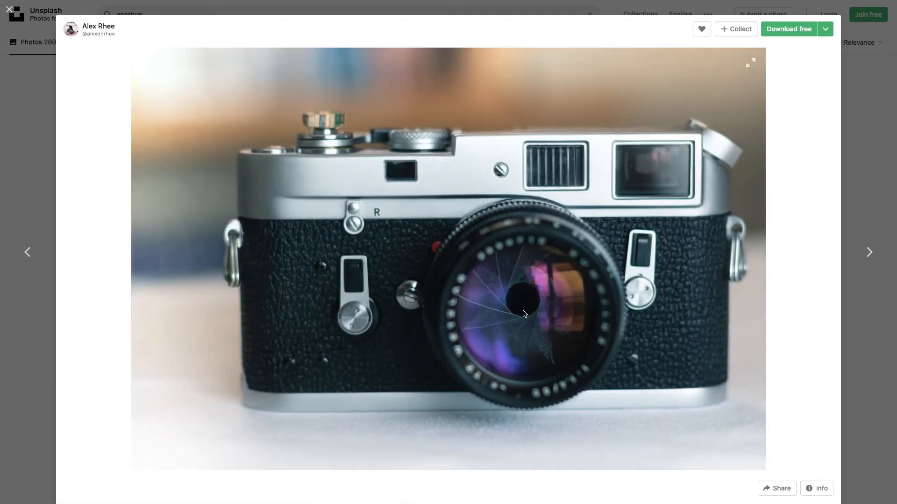
pyautogui.click(865, 257)
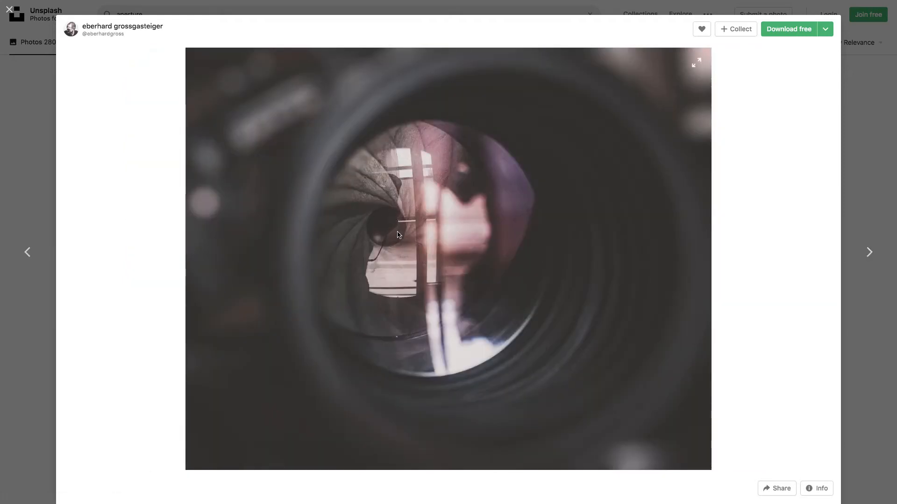
pyautogui.press('Escape')
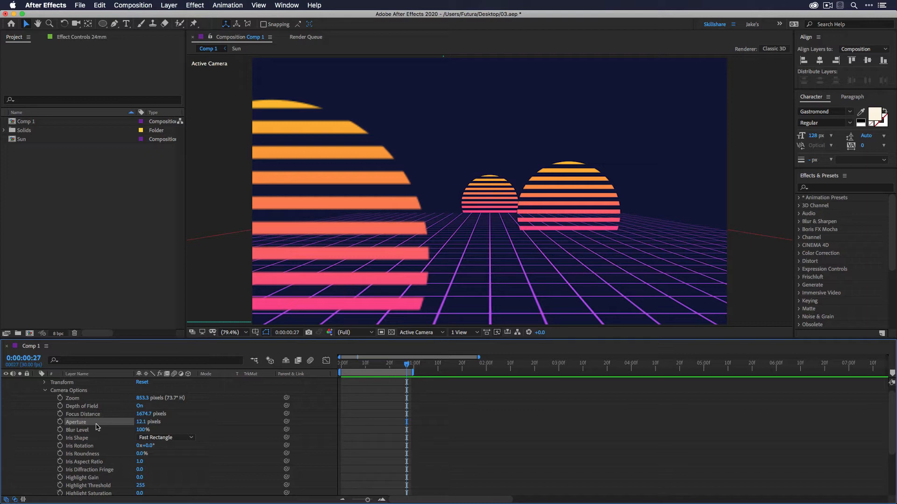
# Set the camera's Aperture to about 263 pixels and display the composition at 100%.
pyautogui.moveTo(141, 424); pyautogui.dragTo(256, 422)
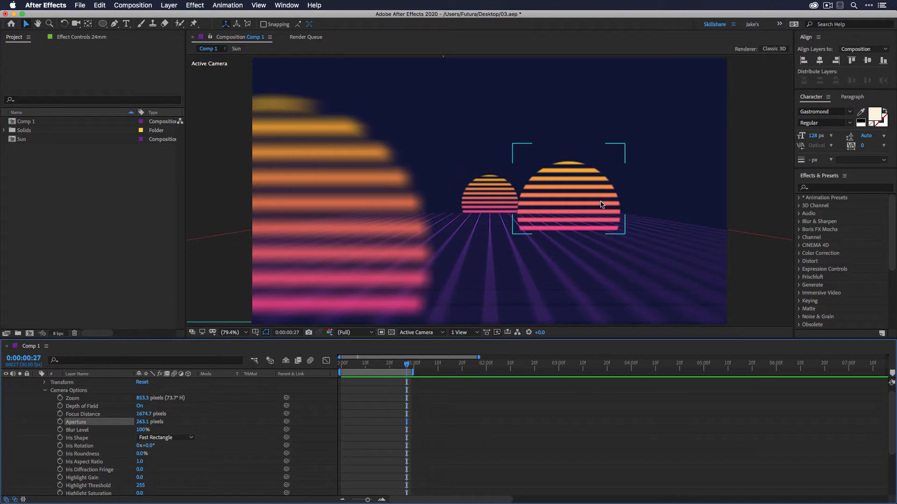
pyautogui.click(305, 170)
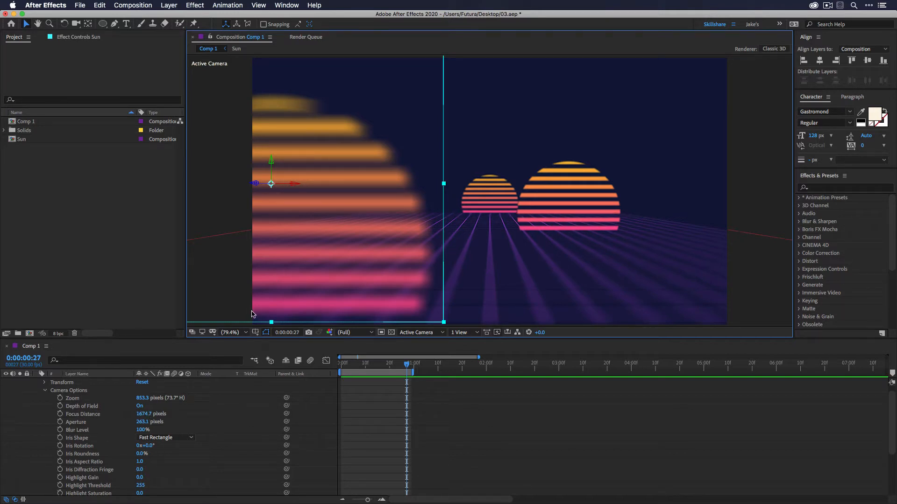
pyautogui.click(233, 332)
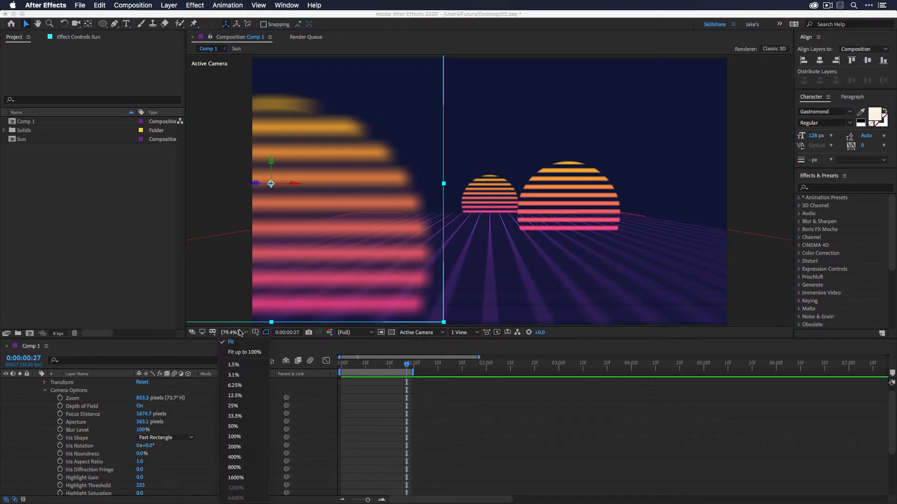
pyautogui.click(235, 437)
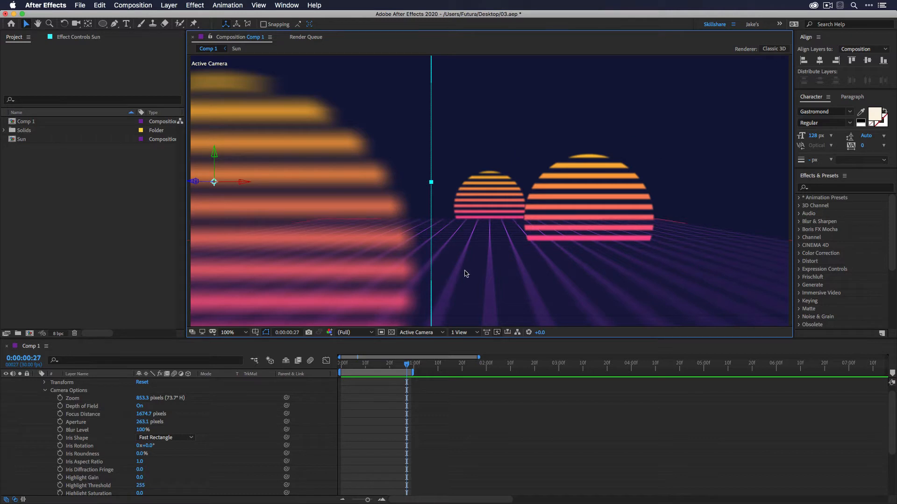
# Reduce the camera's Focus Distance to 419.7 pixels to bring the large foreground sun into focus.
pyautogui.moveTo(135, 416); pyautogui.dragTo(124, 413)
pyautogui.moveTo(65, 413); pyautogui.dragTo(56, 413)
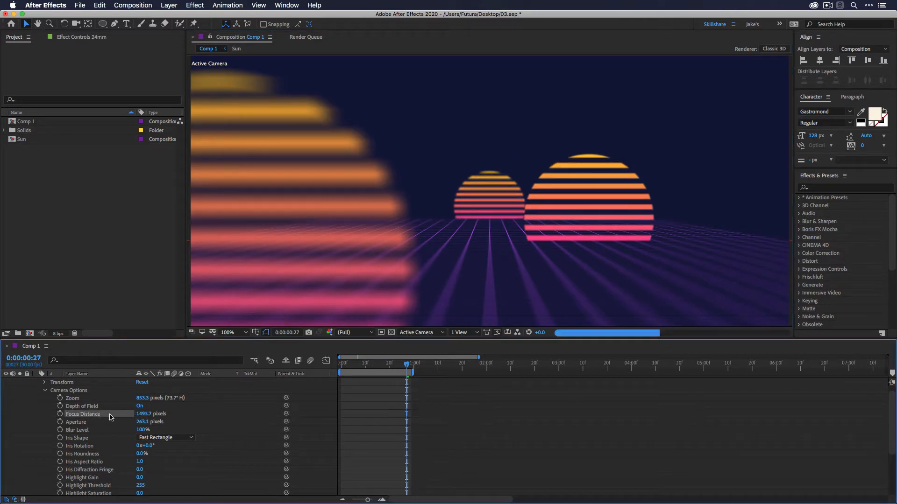
pyautogui.moveTo(147, 415); pyautogui.dragTo(23, 413)
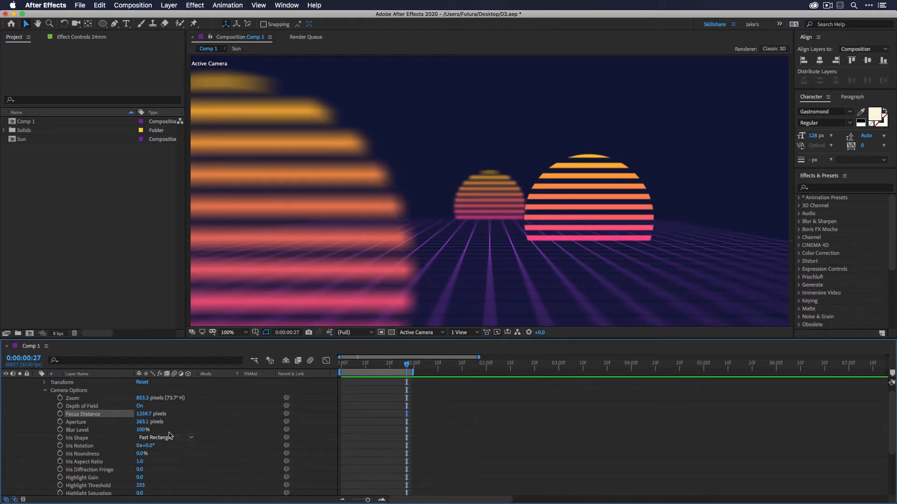
pyautogui.moveTo(139, 414); pyautogui.dragTo(103, 412)
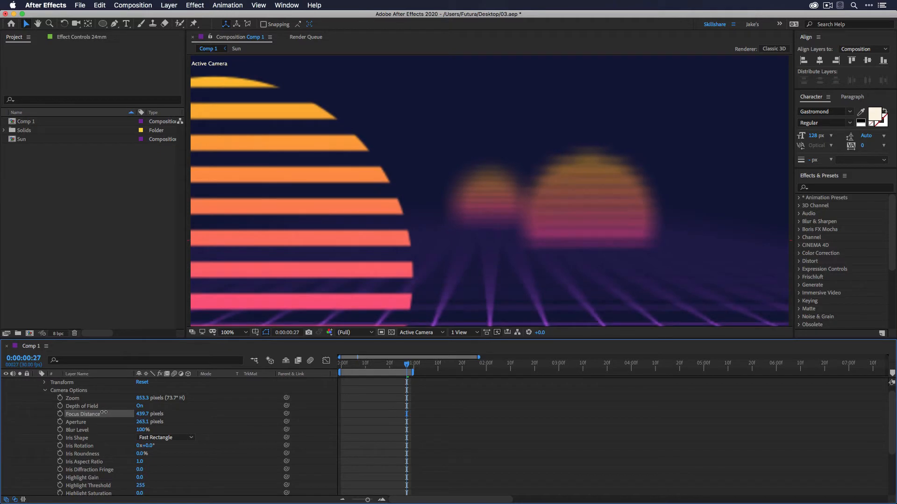
pyautogui.click(326, 204)
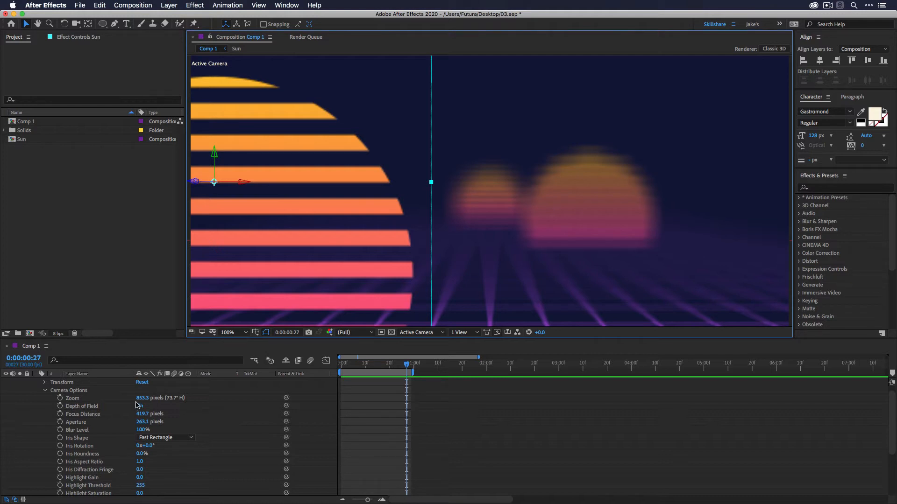
# Add a Focus Distance keyframe for the camera at 0:00:00:00.
pyautogui.moveTo(408, 368); pyautogui.dragTo(340, 368)
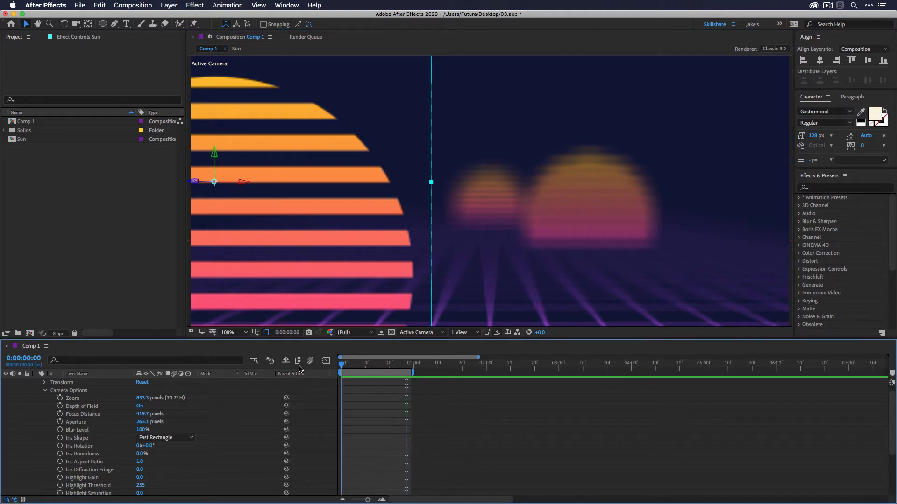
pyautogui.click(59, 414)
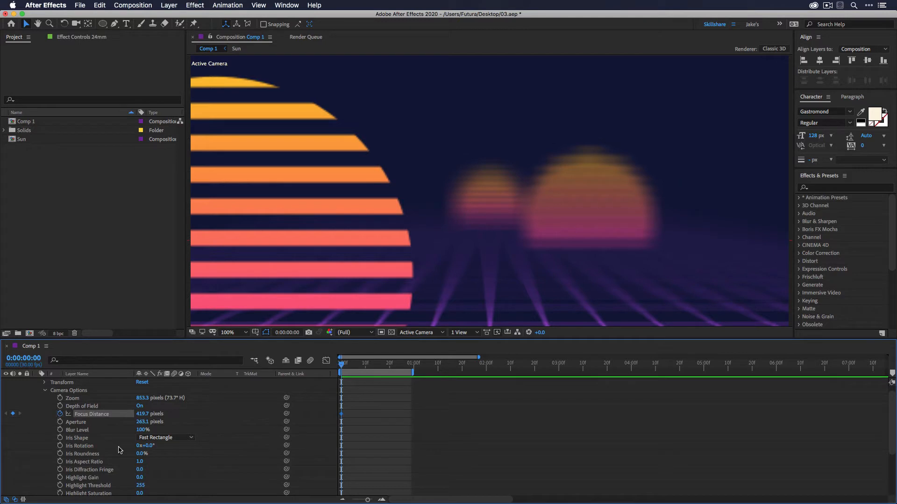
# End the work area at 0:00:02:00 and set the camera's Focus Distance there to 1277.7 pixels.
pyautogui.moveTo(369, 368); pyautogui.dragTo(486, 385)
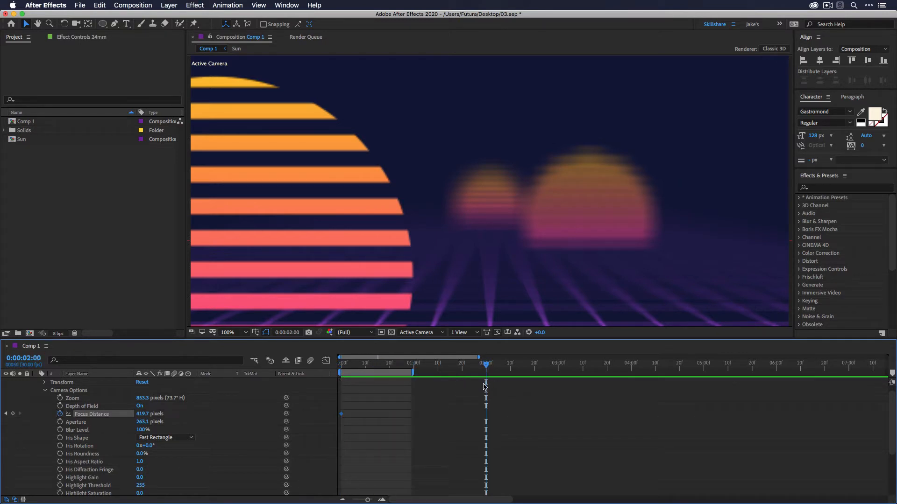
pyautogui.hotkey('alt', ']')
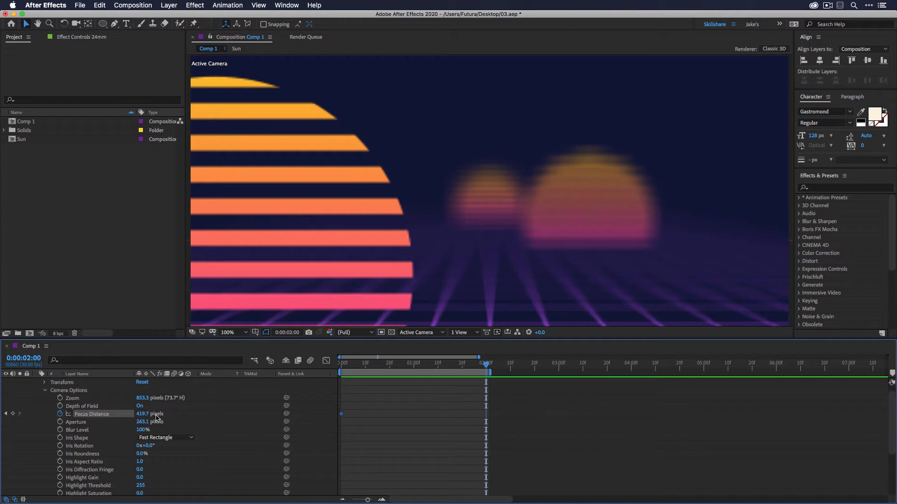
pyautogui.moveTo(142, 414); pyautogui.dragTo(534, 401)
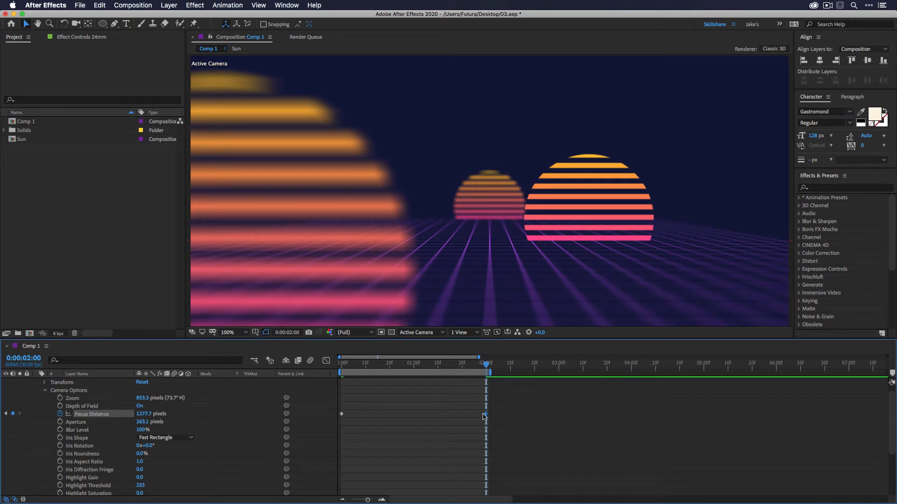
# Retime the two Focus Distance keyframes to about 0:00:00:05 and 0:00:01:12 with easing, and preview the focus shift from the start.
pyautogui.moveTo(485, 414); pyautogui.dragTo(442, 415)
pyautogui.moveTo(341, 415); pyautogui.dragTo(355, 414)
pyautogui.moveTo(471, 405); pyautogui.dragTo(342, 428)
pyautogui.moveTo(378, 366); pyautogui.dragTo(341, 366)
pyautogui.press('space')
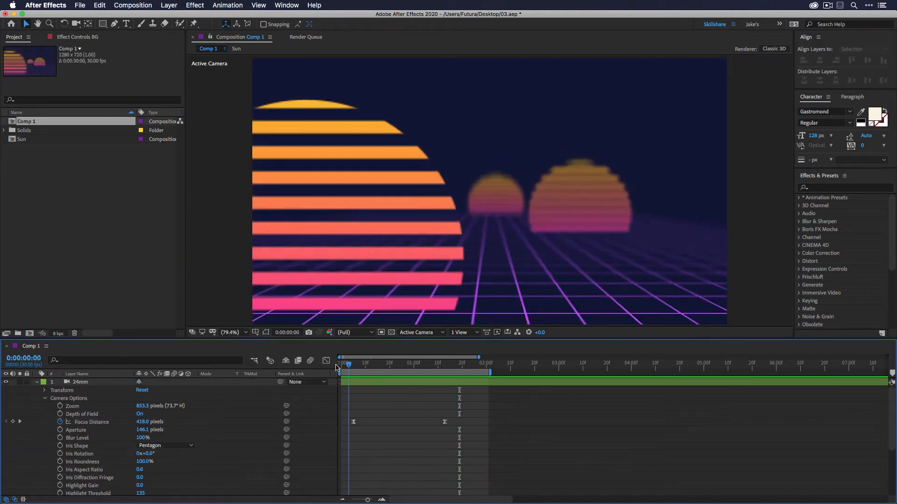
# Show the composition in two horizontal views and compare the camera's focus plane at 0:00:01:17 and 0:00:00:05.
pyautogui.moveTo(432, 369); pyautogui.dragTo(455, 367)
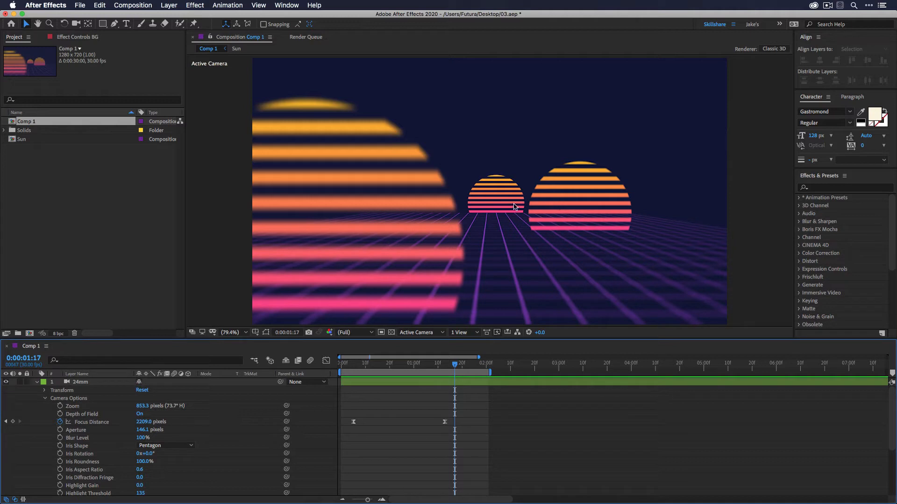
pyautogui.click(462, 333)
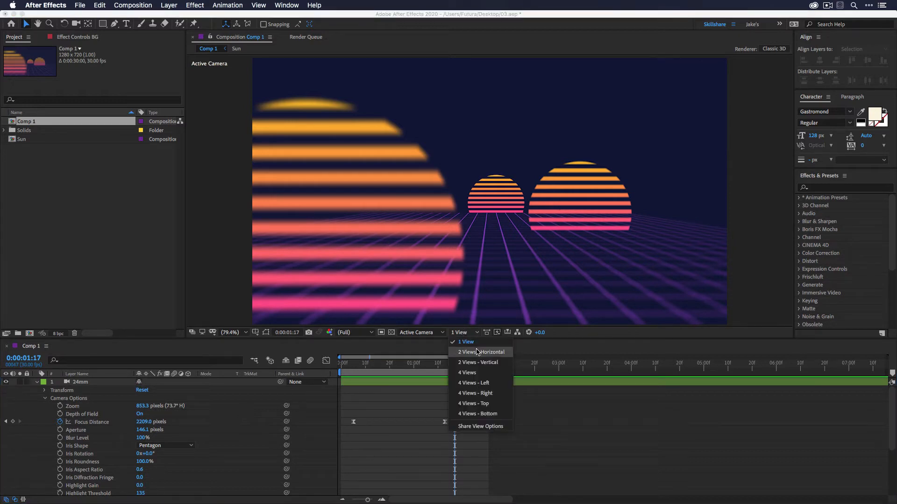
pyautogui.click(477, 352)
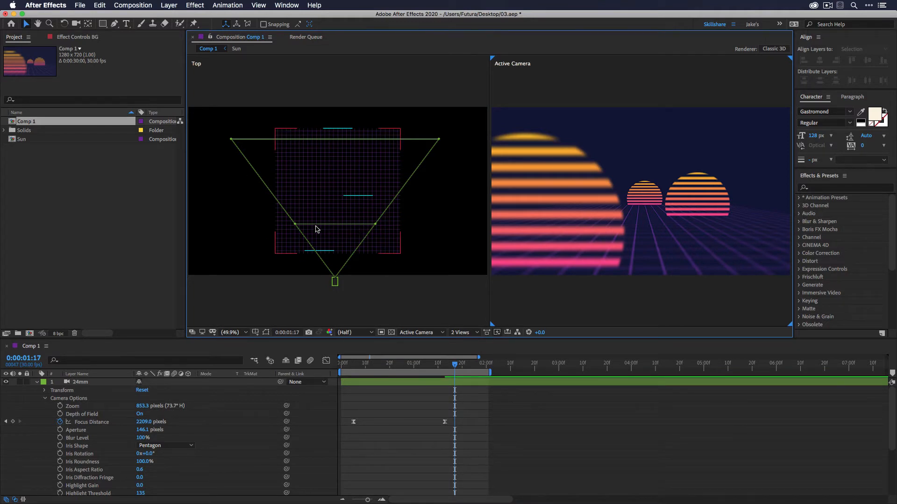
pyautogui.moveTo(394, 363); pyautogui.dragTo(353, 367)
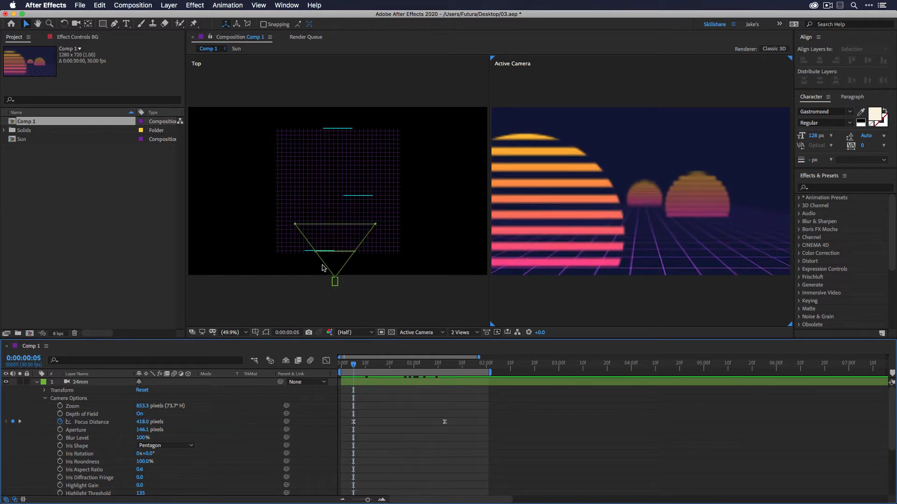
# At 0:00:00:05, set the camera's Focus Distance to 426 pixels, matching the foreground sun's plane in the Top view.
pyautogui.press('z')
pyautogui.click(332, 315)
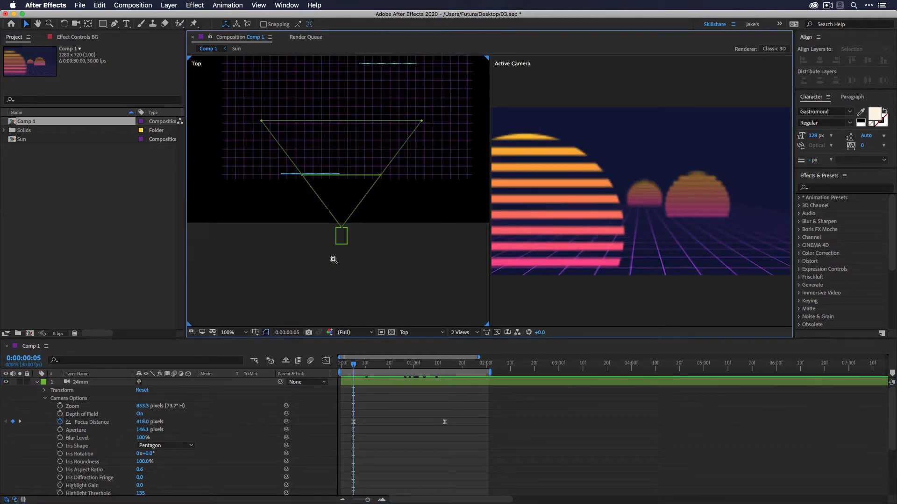
pyautogui.click(344, 199)
pyautogui.press('v')
pyautogui.moveTo(148, 422)
pyautogui.mouseDown()
pyautogui.moveTo(137, 422)
pyautogui.moveTo(146, 422)
pyautogui.mouseUp()
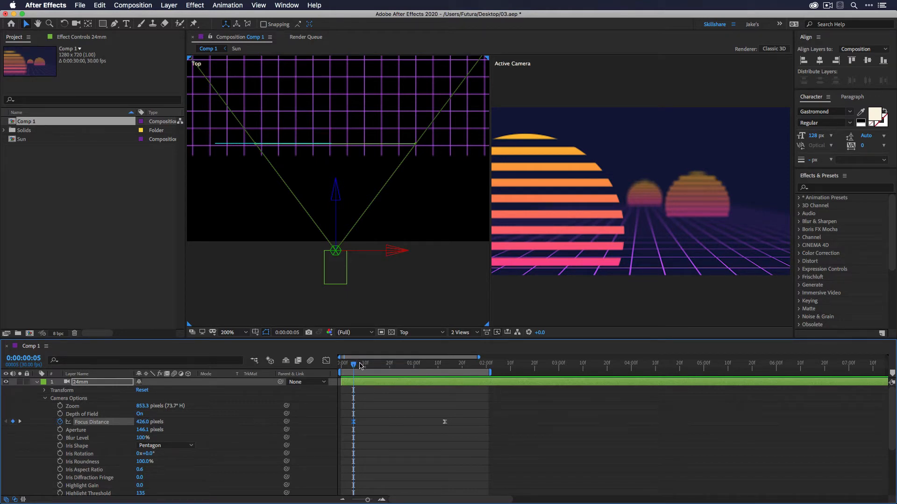
# At 0:00:01:13, set the camera's Focus Distance to 2379 pixels to align its focus plane with the farthest sun.
pyautogui.moveTo(361, 365); pyautogui.dragTo(444, 368)
pyautogui.press('space')
pyautogui.moveTo(406, 140); pyautogui.dragTo(411, 264)
pyautogui.moveTo(397, 143); pyautogui.dragTo(386, 273)
pyautogui.moveTo(393, 112); pyautogui.dragTo(379, 272)
pyautogui.moveTo(378, 153); pyautogui.dragTo(356, 210)
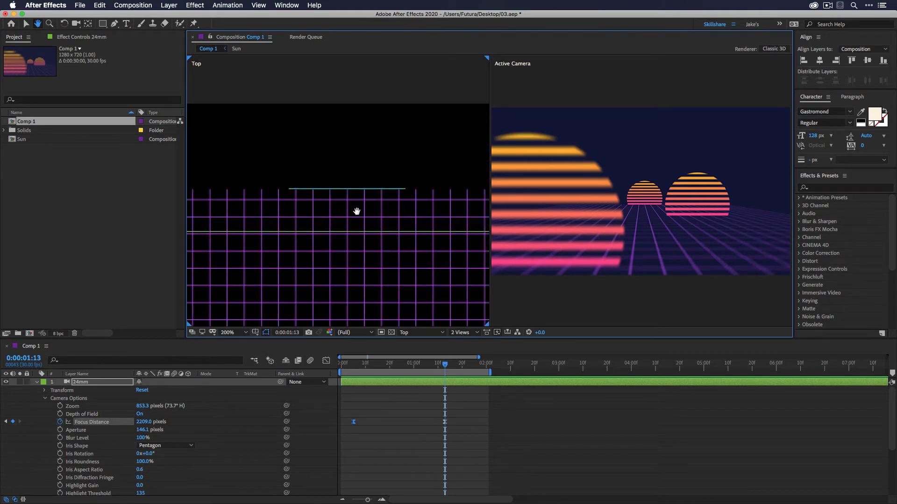
pyautogui.moveTo(145, 421); pyautogui.dragTo(220, 419)
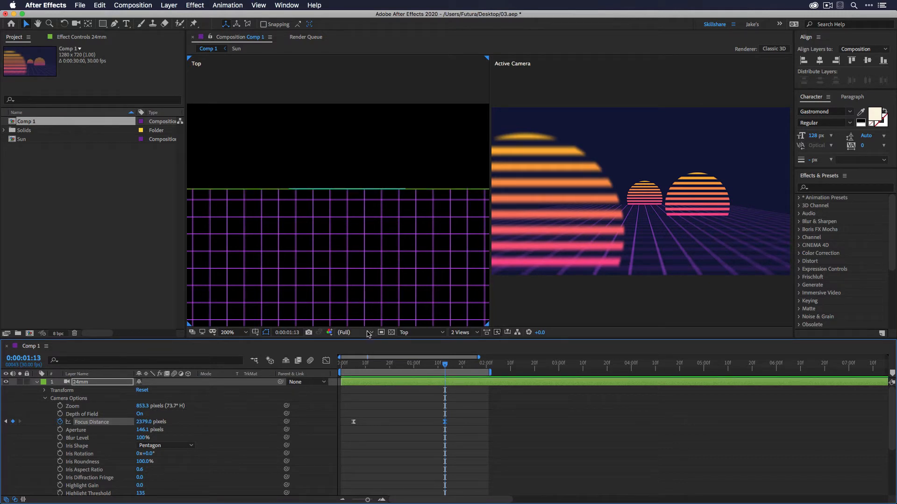
# Fit the Top view, review the focus plane from 0:00:01:13 back to 0:00:00:05, and return to a single view.
pyautogui.click(233, 332)
pyautogui.click(251, 356)
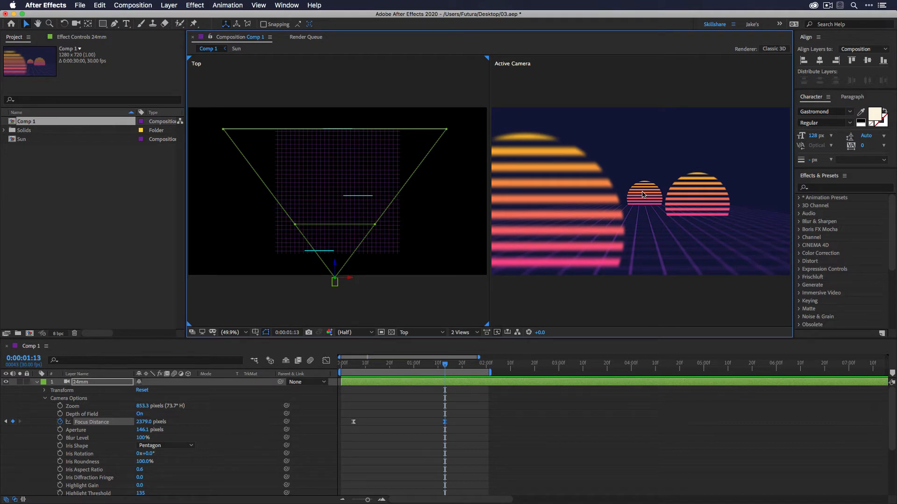
pyautogui.moveTo(448, 378); pyautogui.dragTo(352, 374)
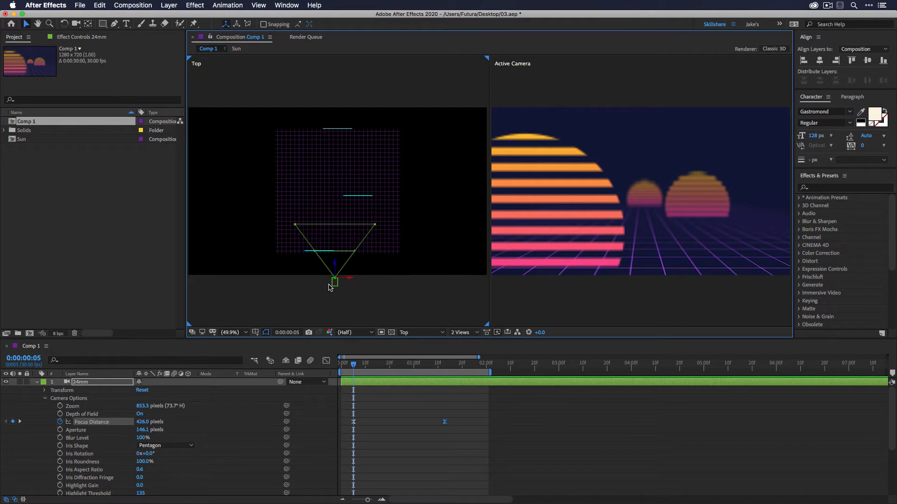
pyautogui.click(461, 331)
pyautogui.click(464, 344)
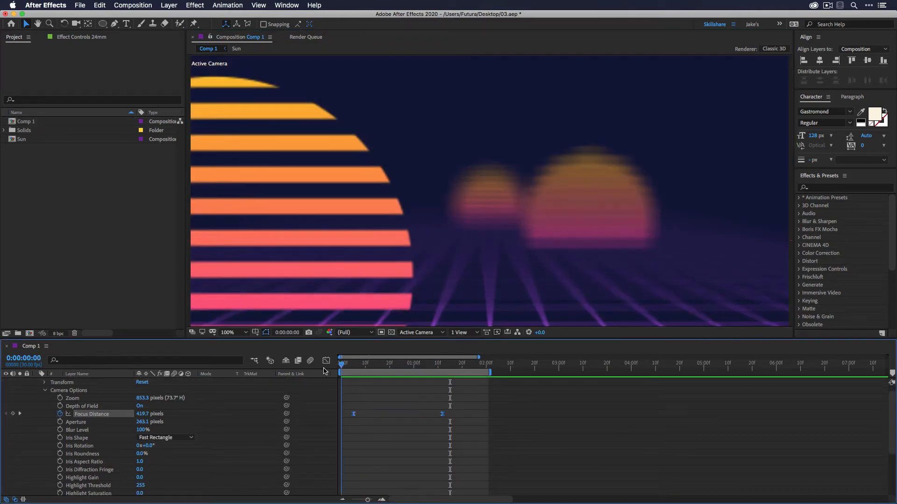
# Try the camera's Blur Level at 150% and at 50%.
pyautogui.click(75, 431)
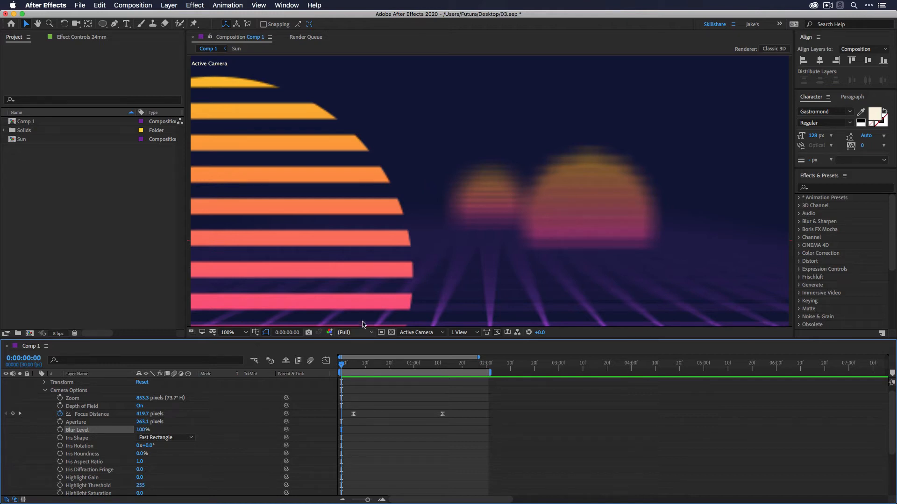
pyautogui.click(145, 432)
pyautogui.write('150')
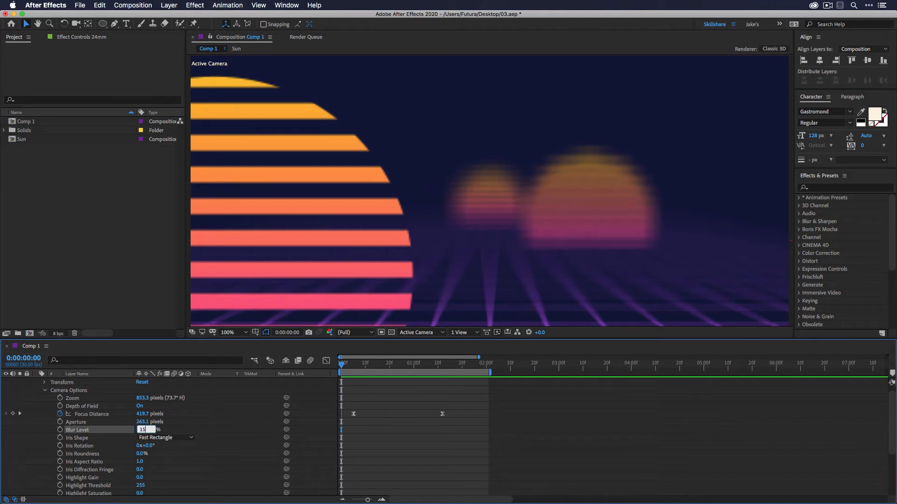
pyautogui.press('Return')
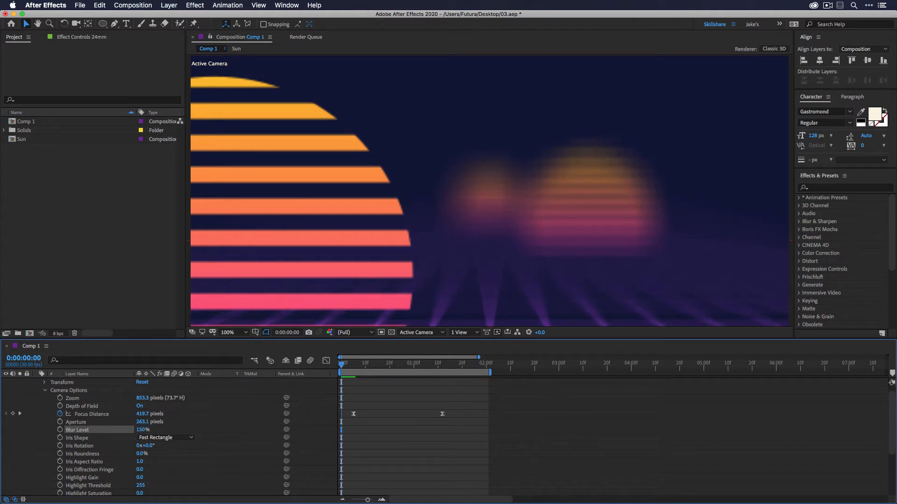
pyautogui.click(142, 430)
pyautogui.write('50')
pyautogui.press('Return')
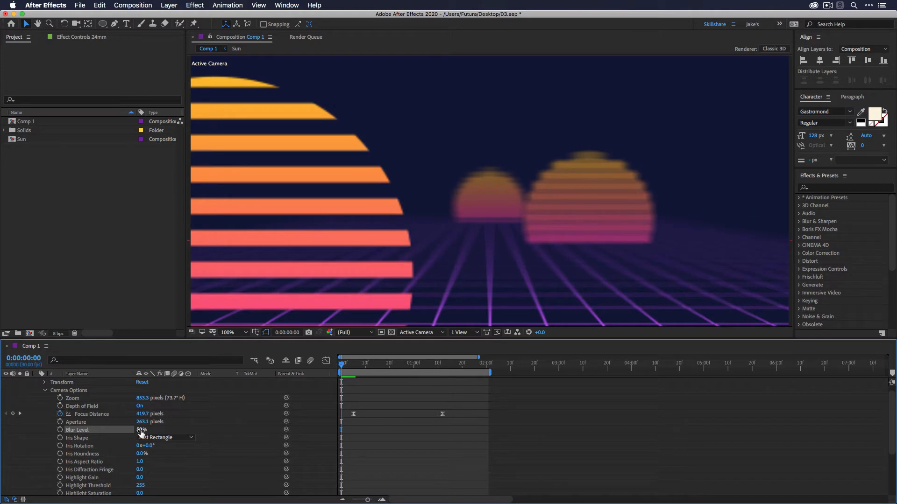
# Restore the camera's Blur Level to 100% and delete both Focus Distance keyframes.
pyautogui.click(140, 430)
pyautogui.write('100')
pyautogui.press('Return')
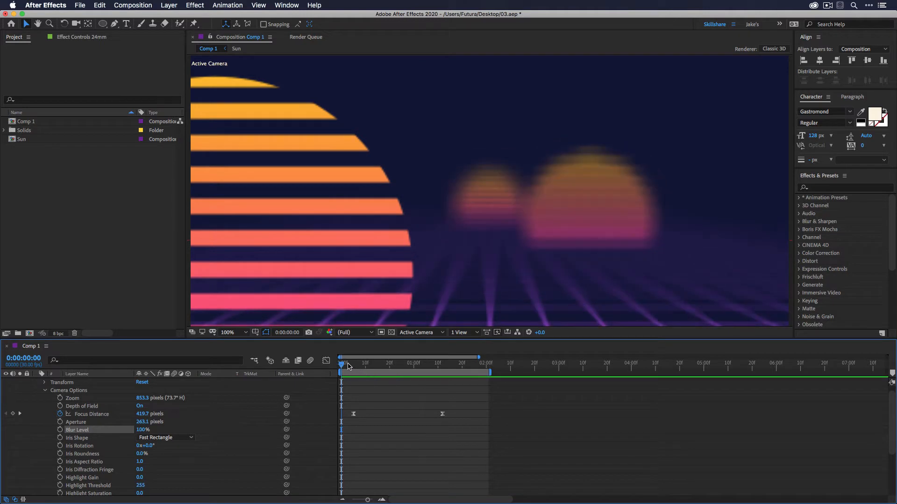
pyautogui.moveTo(477, 418); pyautogui.dragTo(340, 412)
pyautogui.press('Delete')
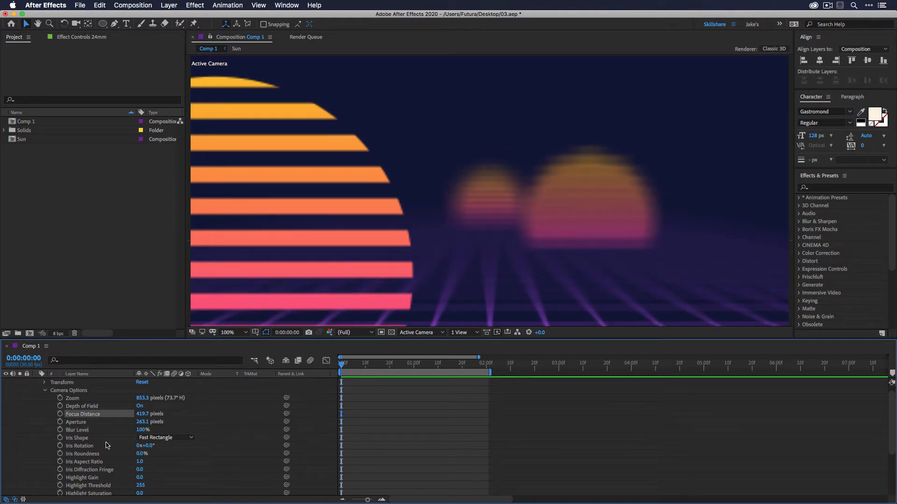
# Keyframe the camera's Blur Level at 100% at 0:00:00:00 and at 0% at 0:00:01:00.
pyautogui.click(60, 430)
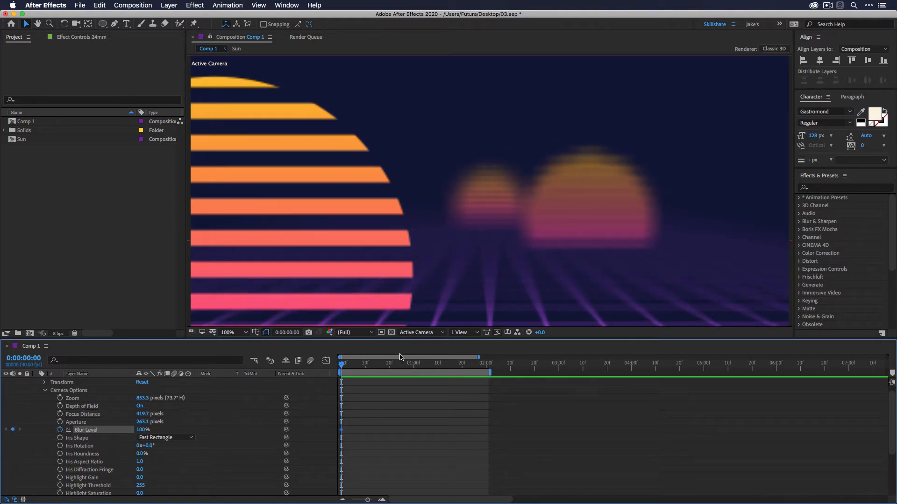
pyautogui.click(413, 364)
pyautogui.click(140, 429)
pyautogui.write('0')
pyautogui.press('Return')
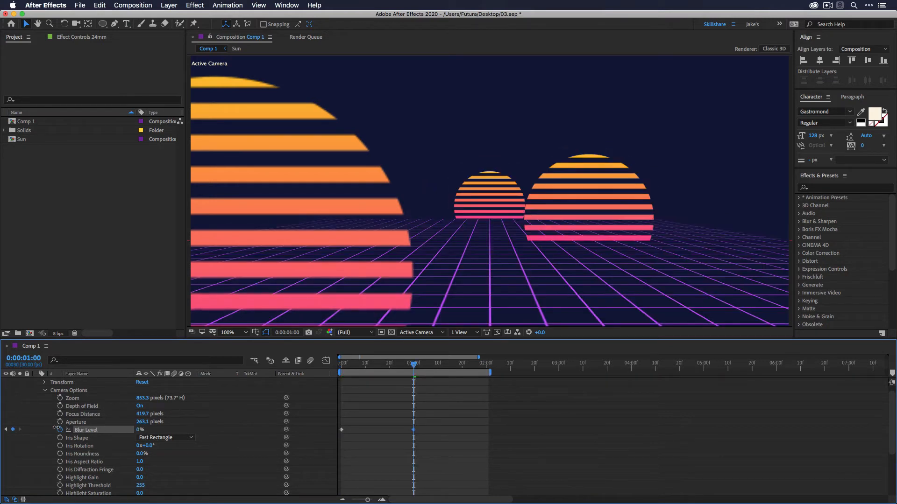
# Preview the Blur Level animation from the start of the composition.
pyautogui.moveTo(437, 424); pyautogui.dragTo(337, 448)
pyautogui.moveTo(356, 363); pyautogui.dragTo(302, 367)
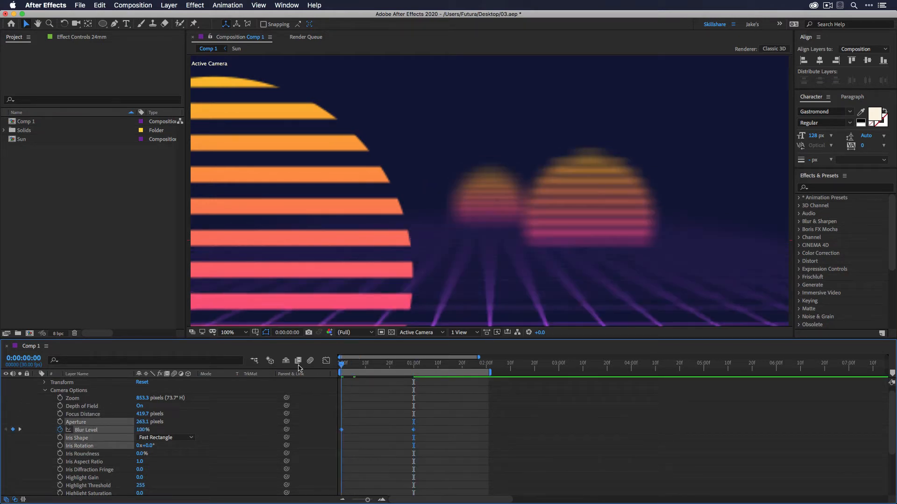
pyautogui.press('space')
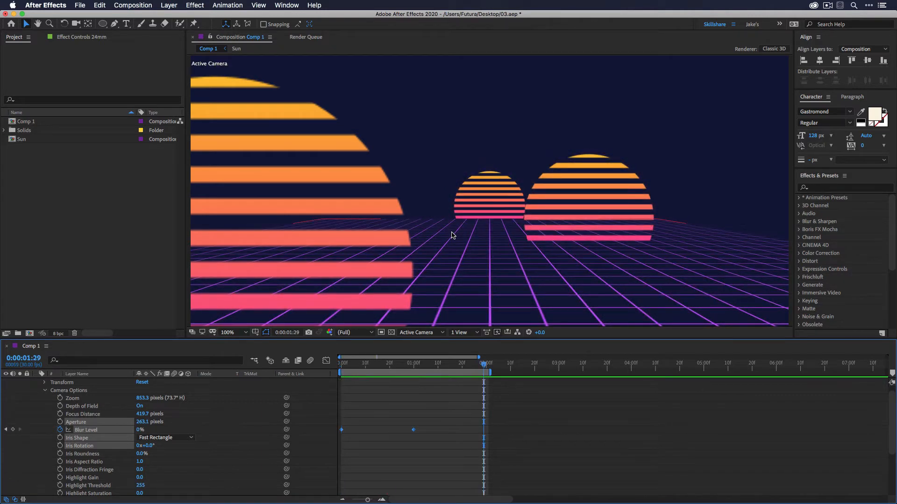
# Delete both Blur Level keyframes with the current time at 0:00:00:00.
pyautogui.scroll(1, 425, 430)
pyautogui.moveTo(422, 433); pyautogui.dragTo(338, 447)
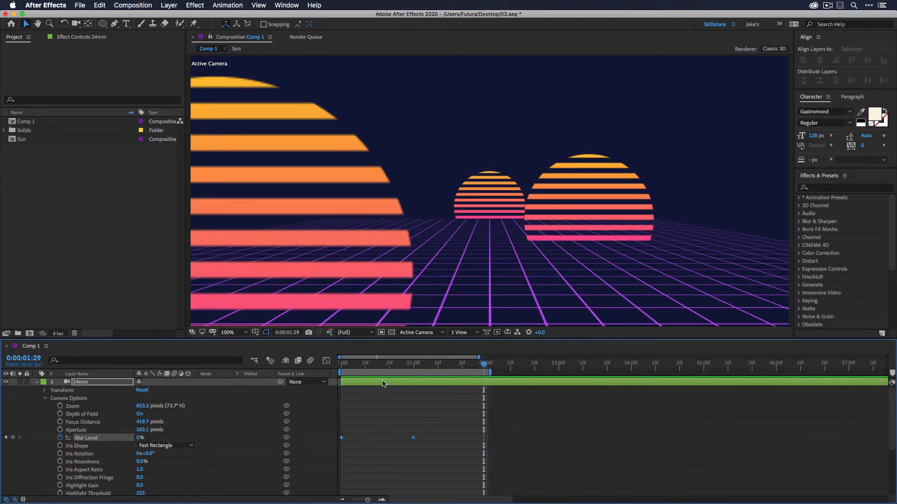
pyautogui.click(340, 364)
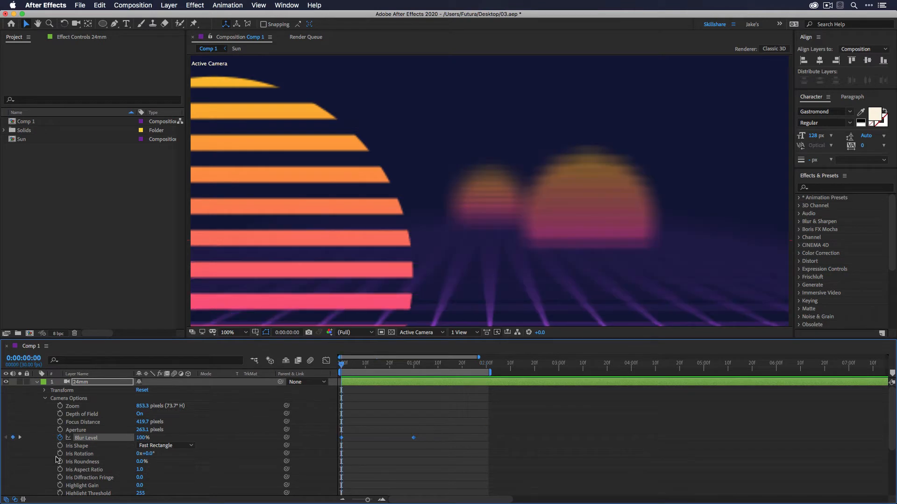
pyautogui.press('Delete')
# Examine the camera's Iris properties and its Highlight properties below them.
pyautogui.scroll(-2, 92, 452)
pyautogui.moveTo(52, 430); pyautogui.dragTo(85, 463)
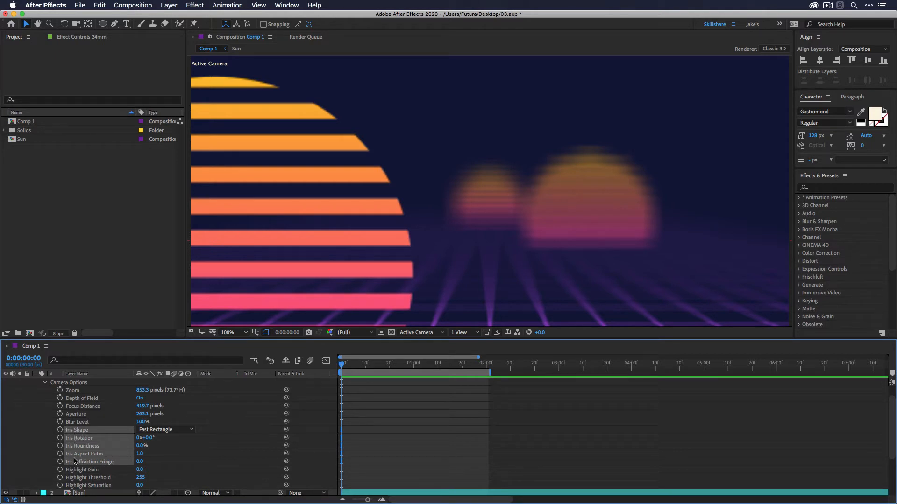
pyautogui.moveTo(49, 472); pyautogui.dragTo(92, 488)
pyautogui.moveTo(49, 431); pyautogui.dragTo(86, 462)
# With no layer selected, create an ellipse shape layer that fills the whole composition.
pyautogui.press('super+shift+a')
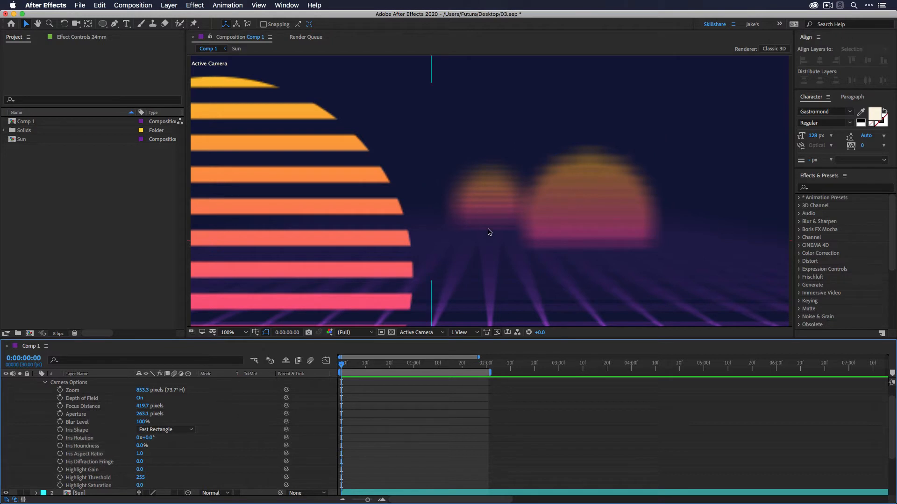
pyautogui.doubleClick(103, 24)
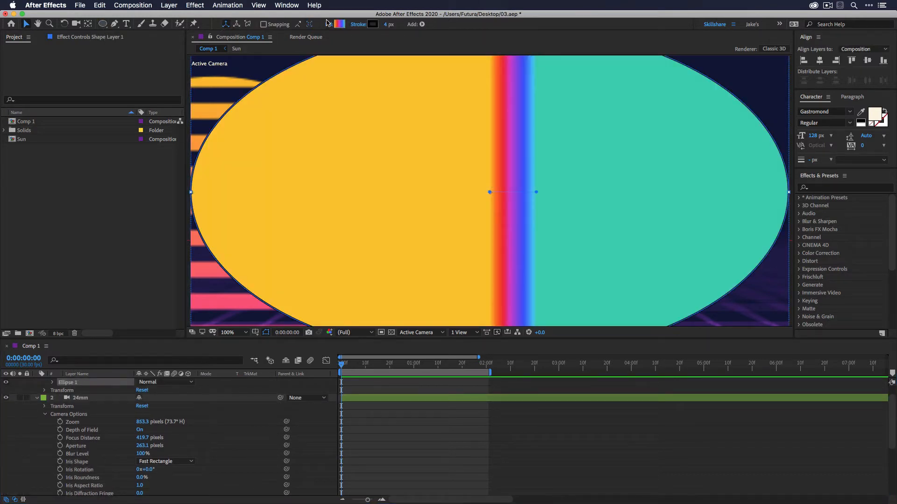
pyautogui.click(340, 24)
pyautogui.click(178, 254)
pyautogui.click(336, 151)
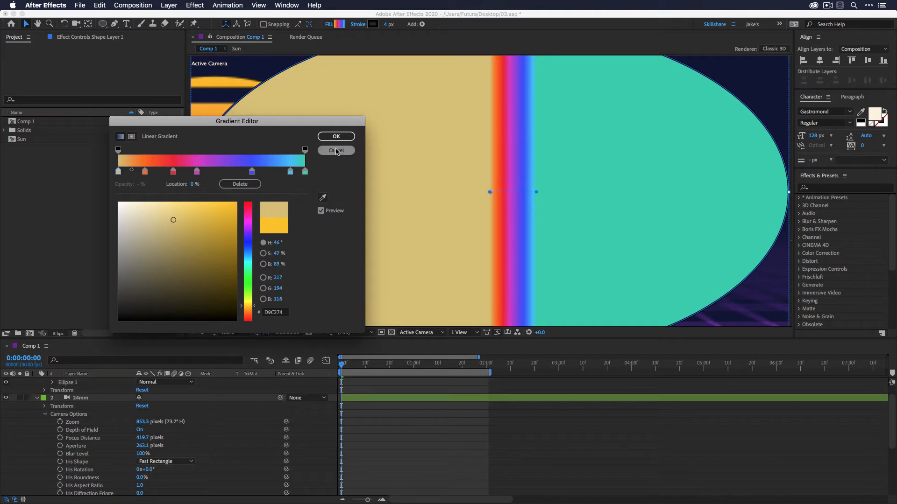
# Change the ellipse's fill from a gradient to a solid pale green, D0F9CC.
pyautogui.click(329, 24)
pyautogui.click(228, 118)
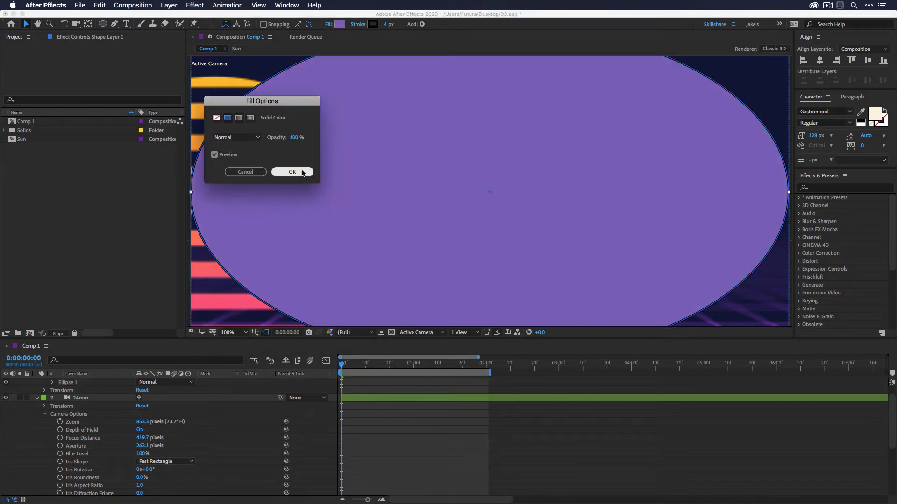
pyautogui.click(292, 172)
pyautogui.click(277, 164)
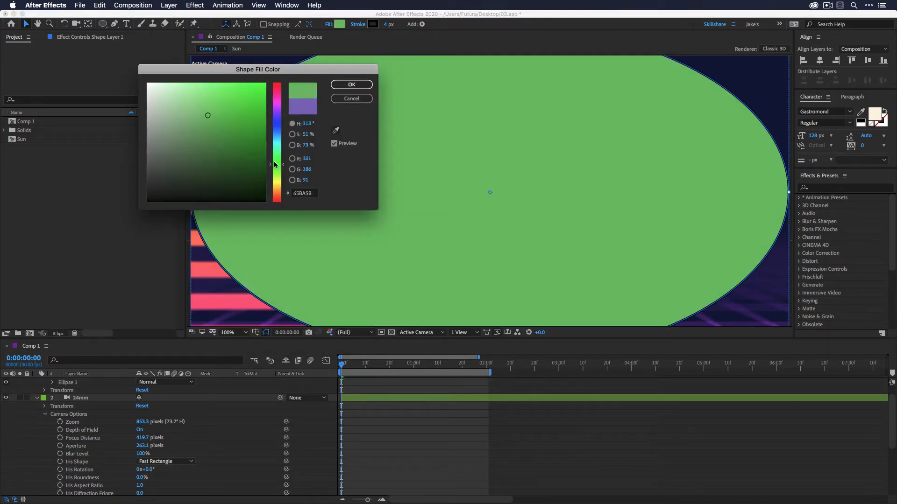
pyautogui.moveTo(206, 140); pyautogui.dragTo(170, 86)
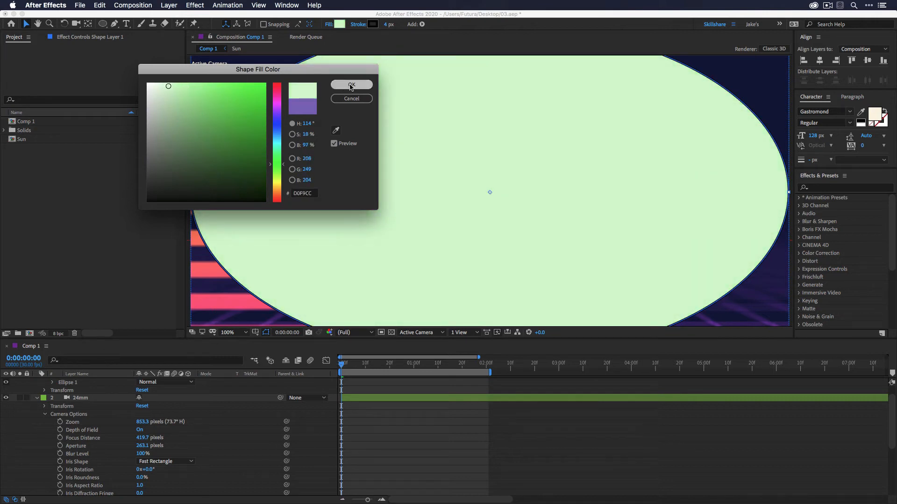
pyautogui.click(351, 85)
# Set the ellipse path's size to 100 by 100 to make it a small circle.
pyautogui.press('u')
pyautogui.press('u')
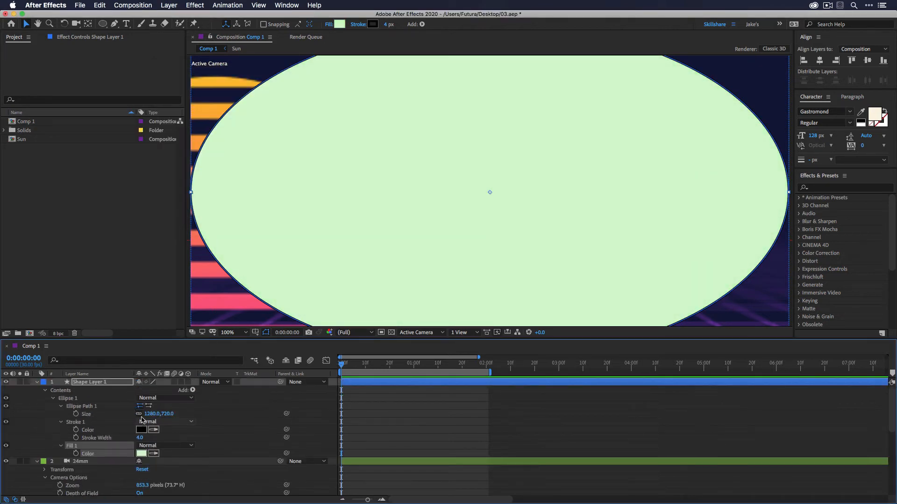
pyautogui.click(140, 415)
pyautogui.click(148, 415)
pyautogui.write('100')
pyautogui.press('Tab')
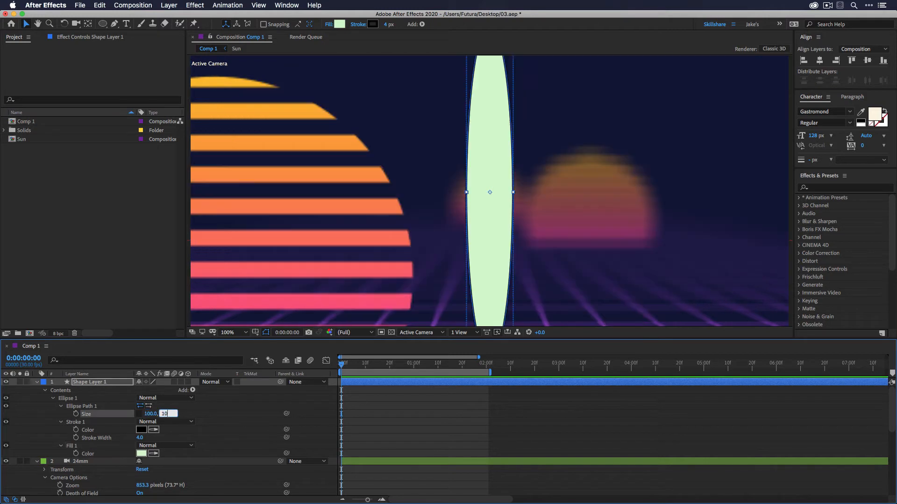
pyautogui.write('100')
pyautogui.press('Return')
pyautogui.click(140, 414)
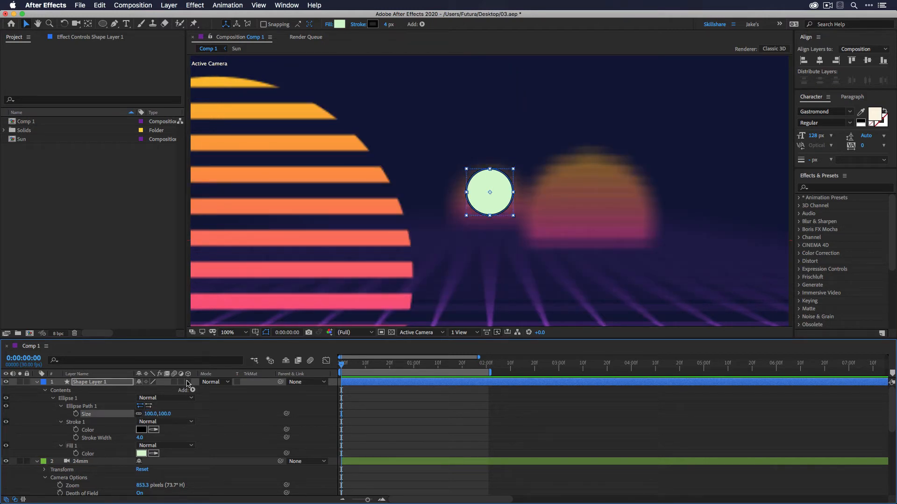
# Make Shape Layer 1 a 3D layer and collapse its properties.
pyautogui.click(187, 382)
pyautogui.click(112, 383)
pyautogui.press('u')
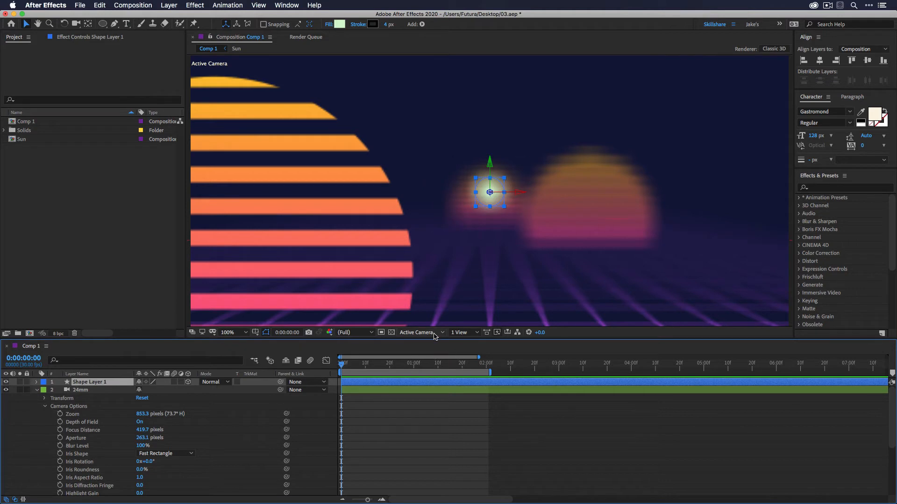
# In the Top view, move the circle back to the farthest sun's depth and to its left, and return to Active Camera.
pyautogui.click(460, 334)
pyautogui.click(461, 335)
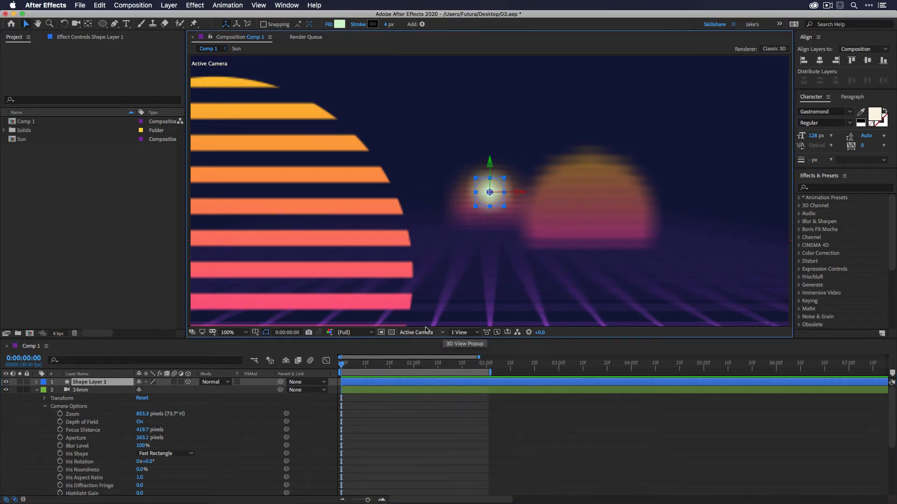
pyautogui.click(427, 333)
pyautogui.click(411, 388)
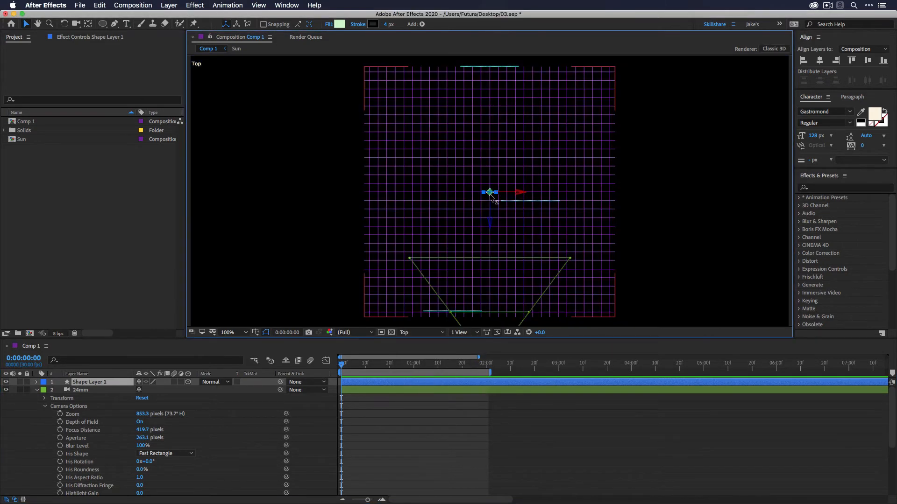
pyautogui.moveTo(503, 96); pyautogui.dragTo(473, 70)
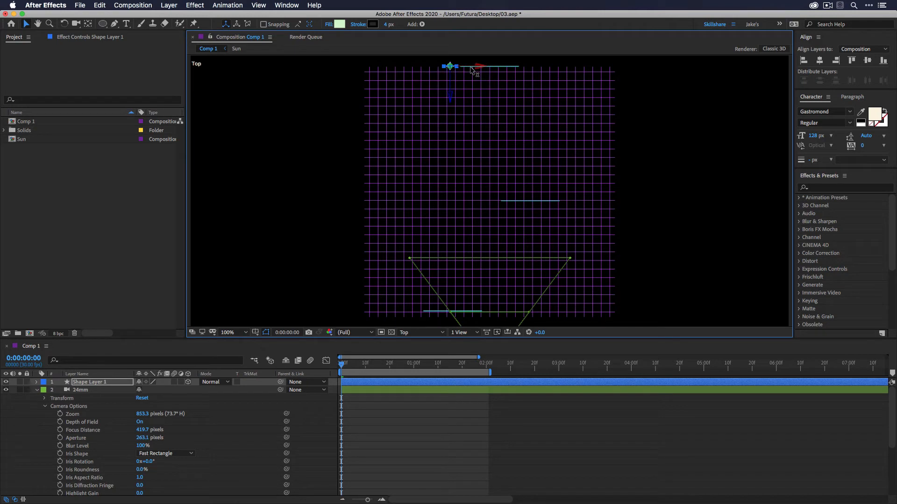
pyautogui.click(405, 334)
pyautogui.click(418, 362)
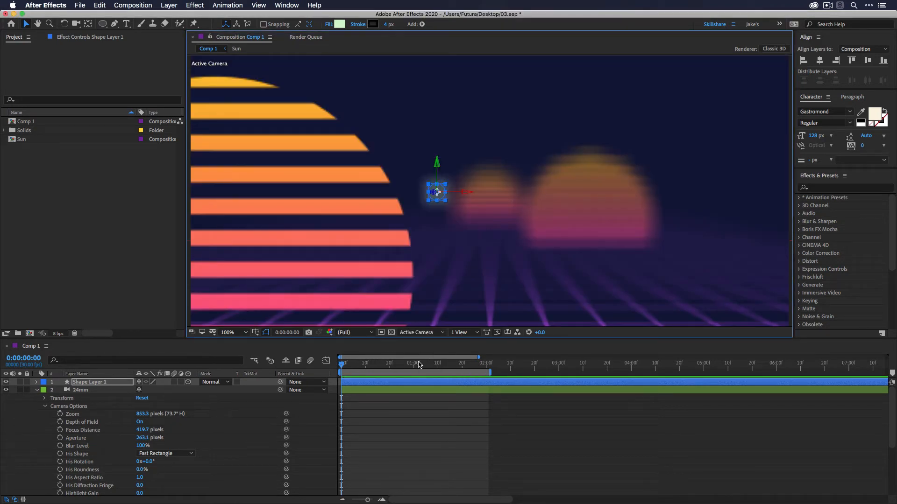
# Compare the scene with the 24mm camera's Depth of Field off and on, leaving it on.
pyautogui.click(448, 451)
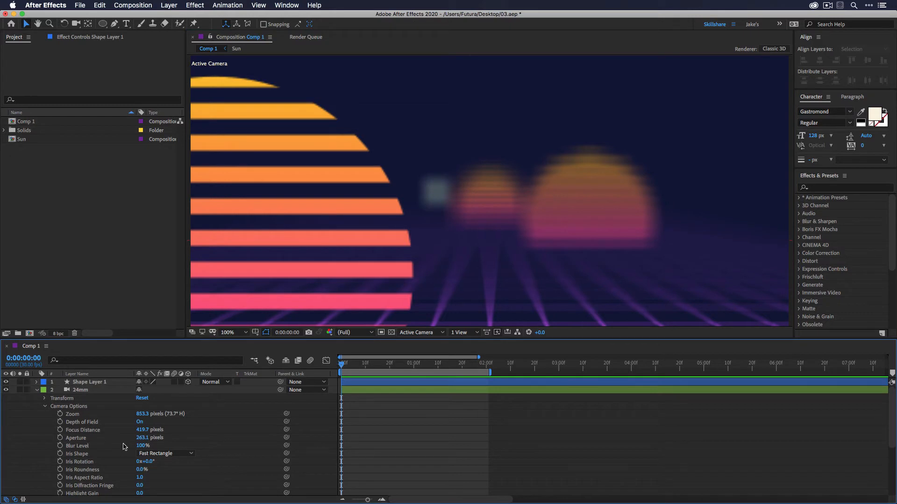
pyautogui.click(139, 423)
pyautogui.click(140, 422)
pyautogui.click(140, 422)
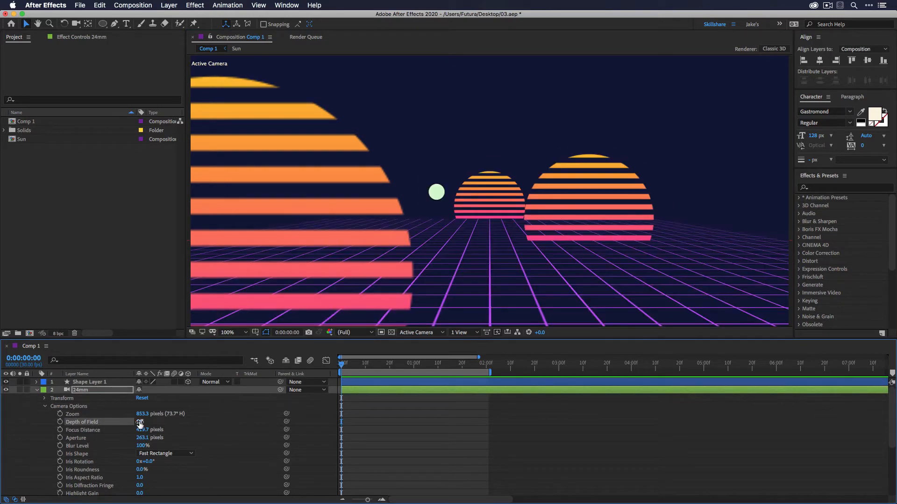
pyautogui.click(139, 422)
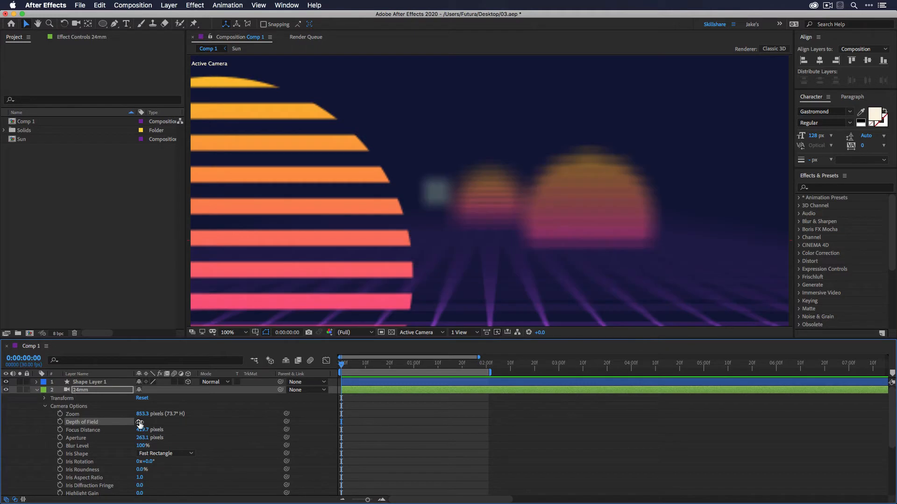
# Hide the small sun beside the circle, layer 5, and select the circle's shape layer.
pyautogui.click(480, 201)
pyautogui.press('r')
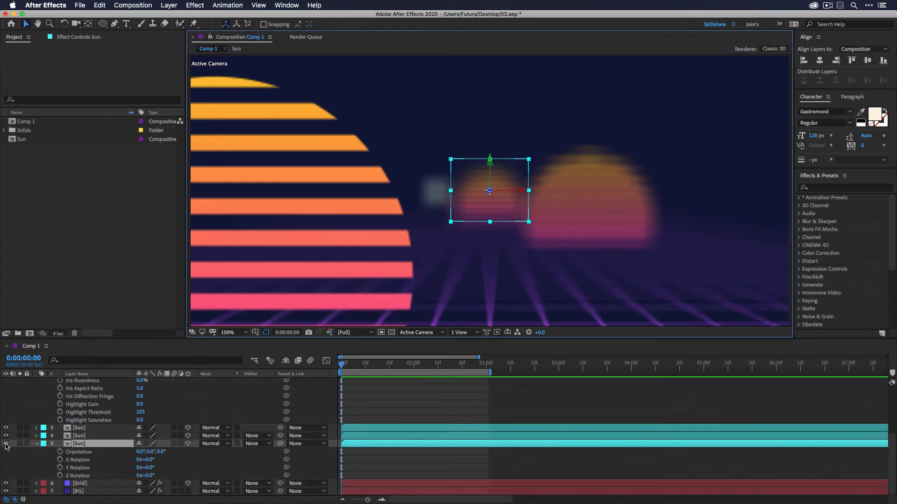
pyautogui.click(476, 412)
pyautogui.scroll(2, 476, 412)
pyautogui.scroll(3, 476, 412)
pyautogui.click(449, 197)
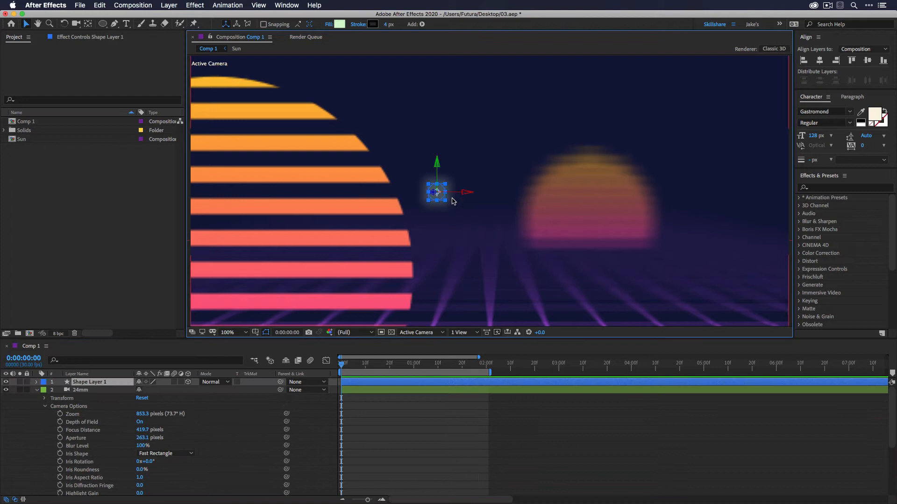
# Compare the distant circle with the camera's Depth of Field off and on, leaving it on.
pyautogui.click(401, 422)
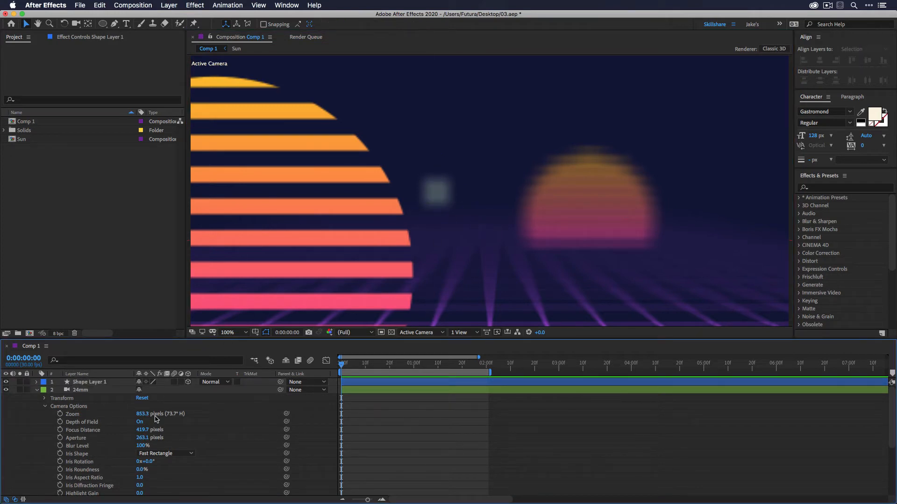
pyautogui.click(140, 423)
pyautogui.click(140, 422)
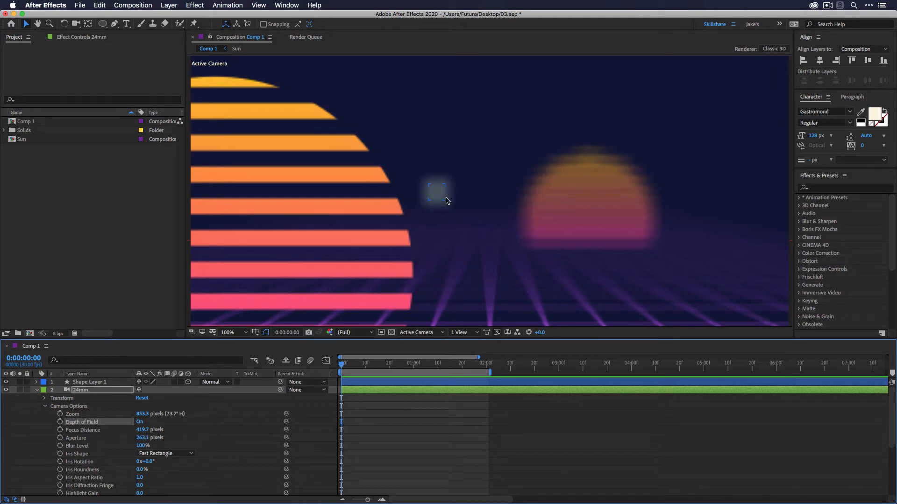
# Try Triangle and Square as the 24mm camera's Iris Shape.
pyautogui.click(84, 454)
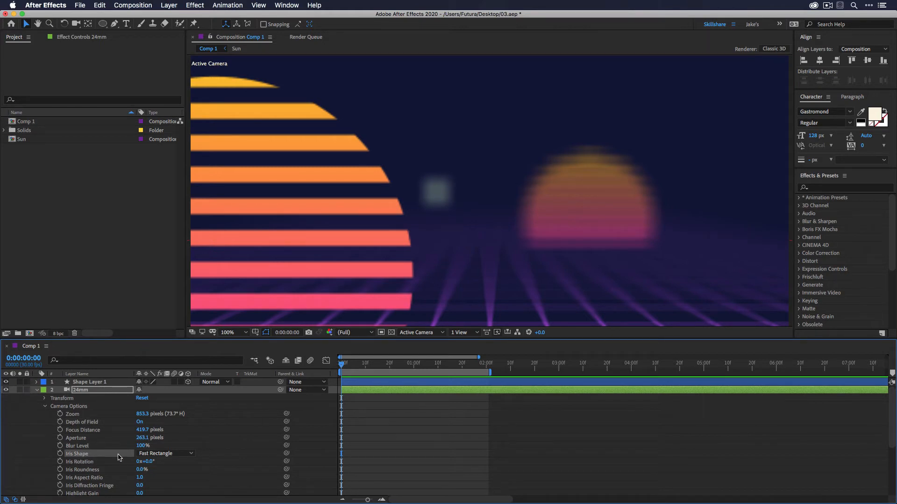
pyautogui.click(148, 454)
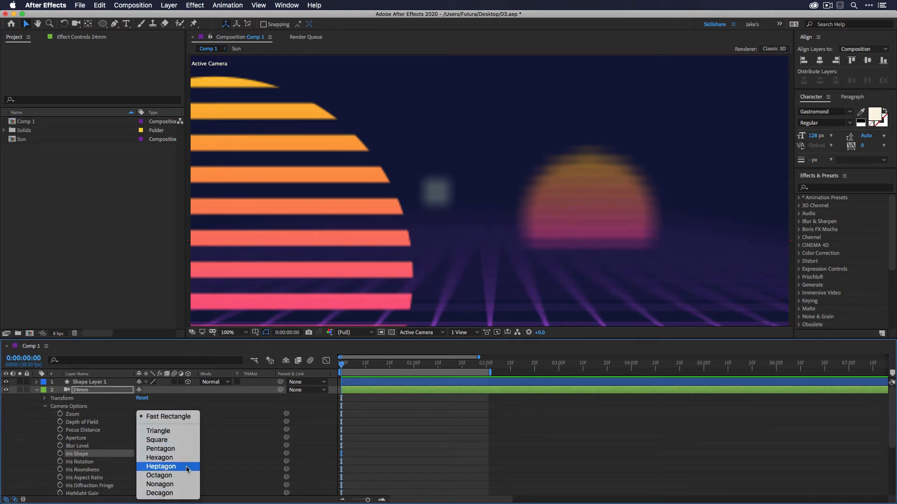
pyautogui.click(193, 433)
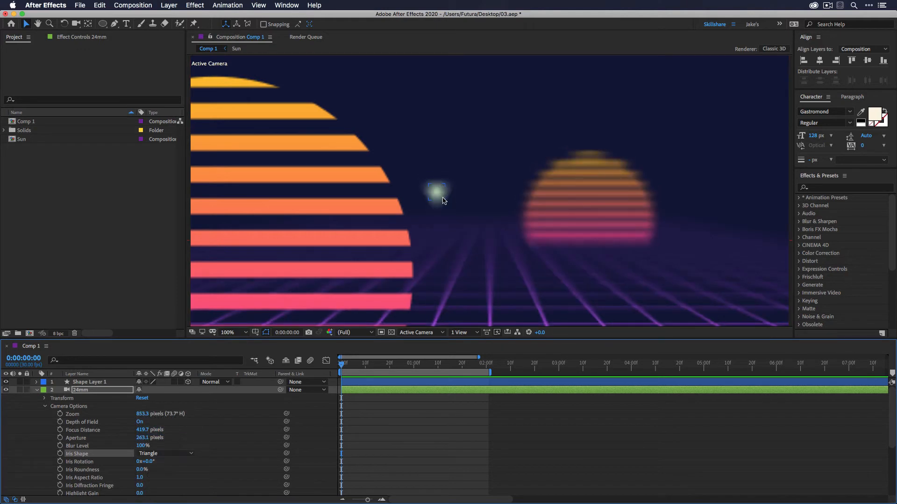
pyautogui.click(168, 454)
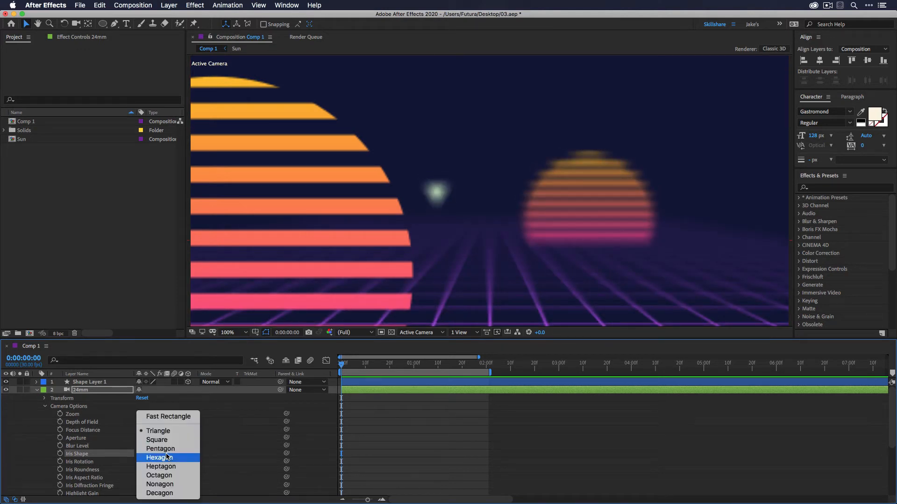
pyautogui.click(173, 440)
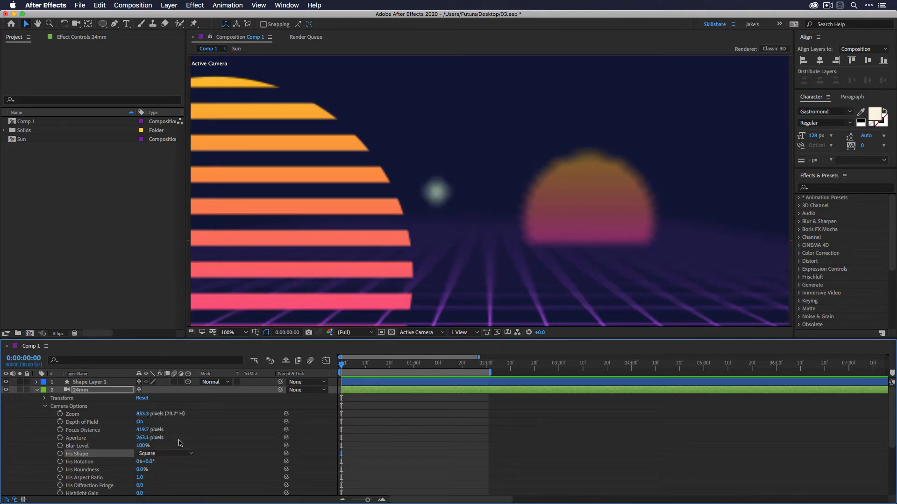
pyautogui.click(171, 454)
pyautogui.click(177, 450)
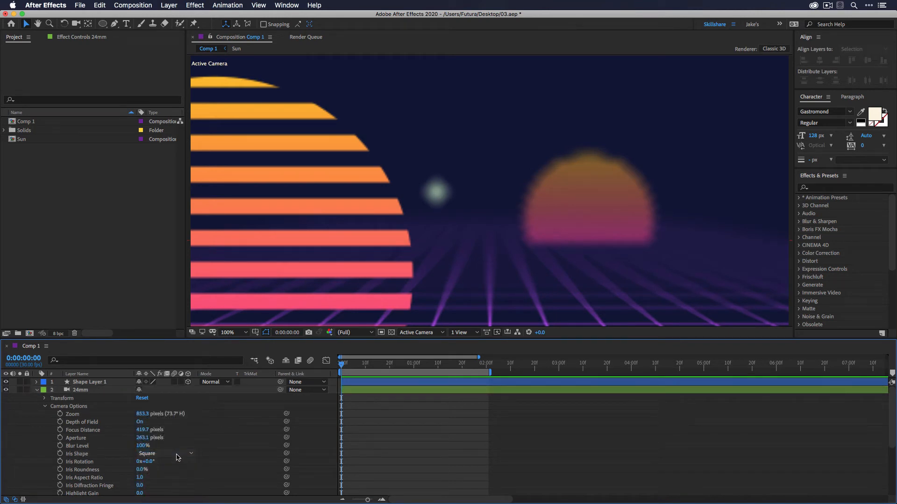
# Try Pentagon, Hexagon, Heptagon and Octagon as the camera's Iris Shape.
pyautogui.click(176, 455)
pyautogui.click(182, 461)
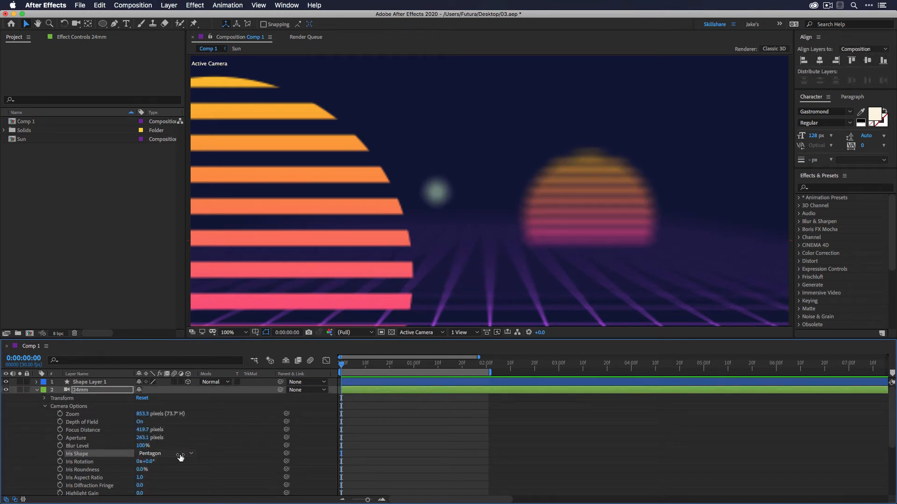
pyautogui.click(180, 458)
pyautogui.click(181, 462)
pyautogui.click(178, 453)
pyautogui.click(176, 466)
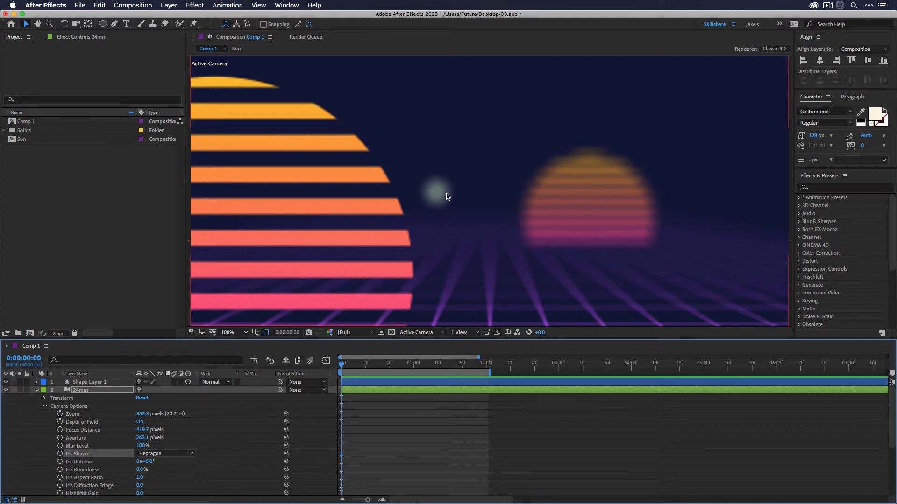
pyautogui.click(176, 454)
pyautogui.click(174, 476)
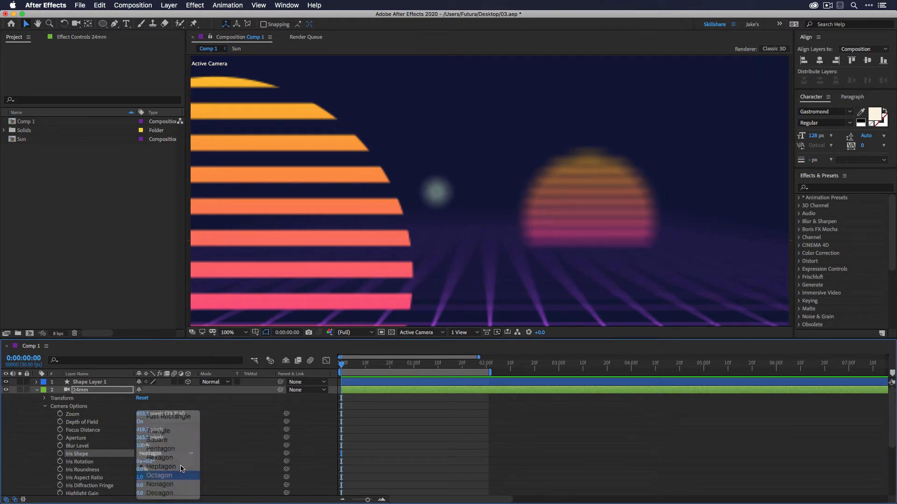
# Set the camera's Iris Shape to Decagon and its Aperture to 146.1 pixels.
pyautogui.click(178, 457)
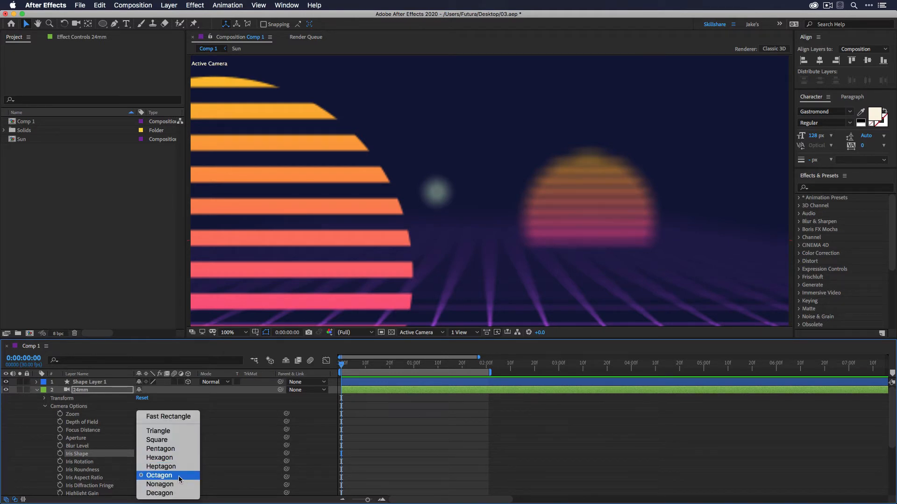
pyautogui.click(176, 493)
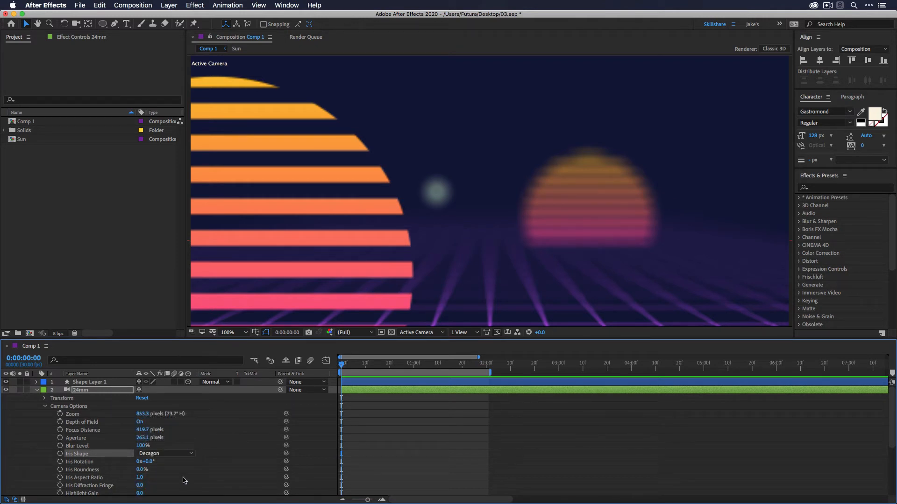
pyautogui.moveTo(142, 438); pyautogui.dragTo(90, 442)
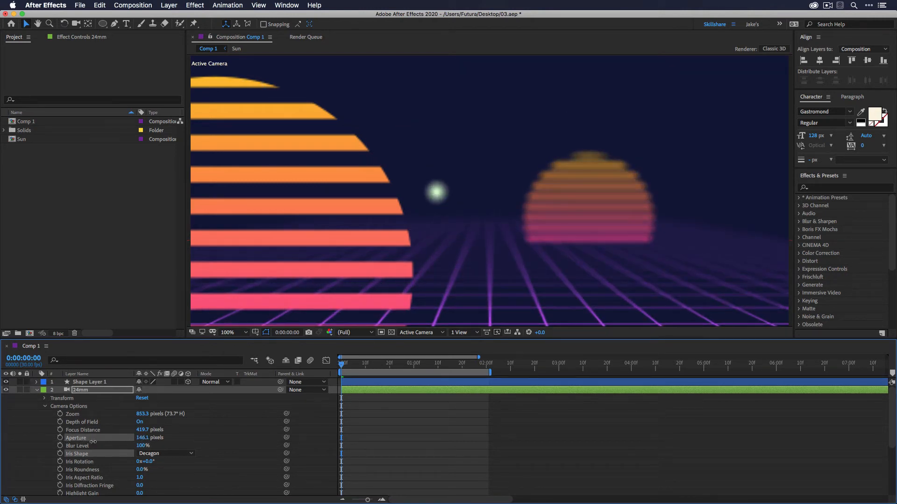
# Rename Shape Layer 1 to Circle and duplicate it.
pyautogui.click(96, 383)
pyautogui.press('Return')
pyautogui.write('C')
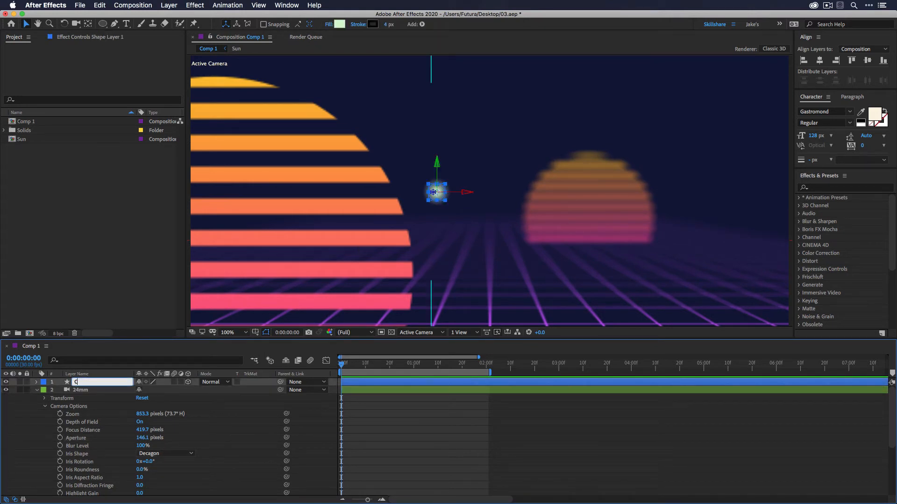
pyautogui.write('ircle')
pyautogui.press('Return')
pyautogui.hotkey('ctrl', 'd')
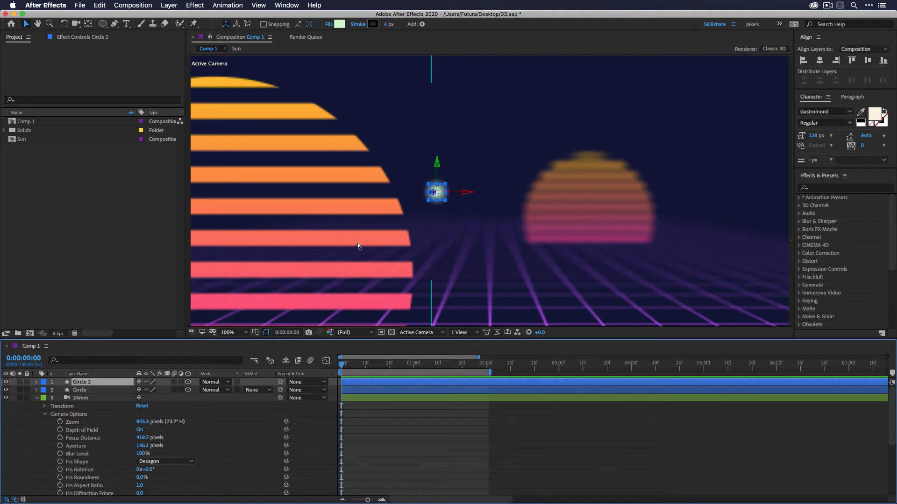
# Move the duplicate Circle 2 along its X axis to just right of the original circle.
pyautogui.click(455, 197)
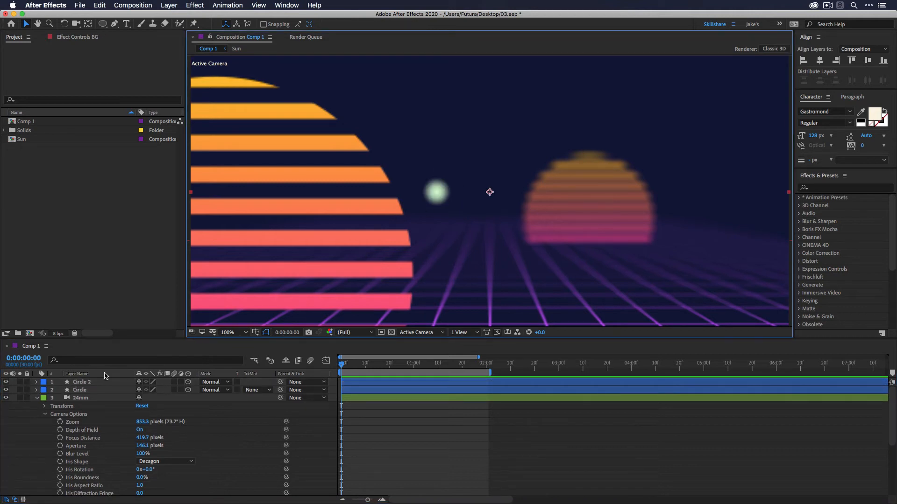
pyautogui.click(88, 382)
pyautogui.moveTo(452, 193); pyautogui.dragTo(545, 196)
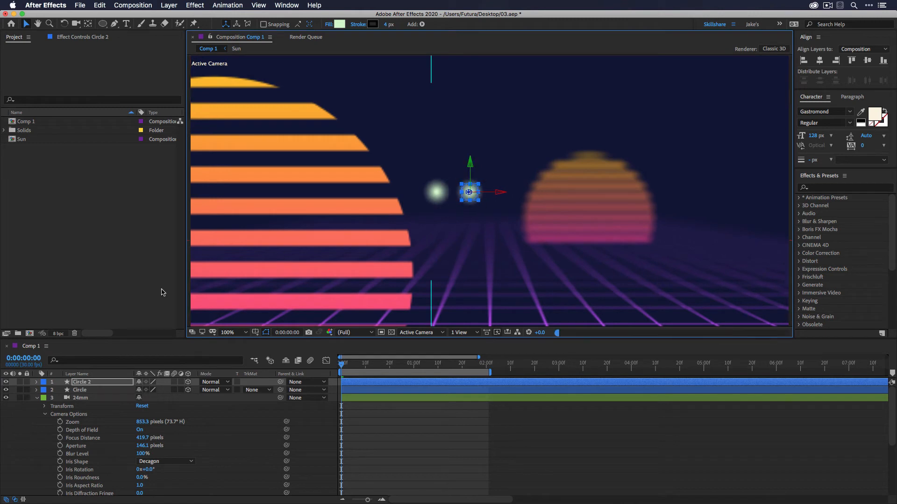
# Turn off the camera's Depth of Field and add a rectangle path to Circle 2's contents, expanding its Ellipse 1 group.
pyautogui.click(37, 383)
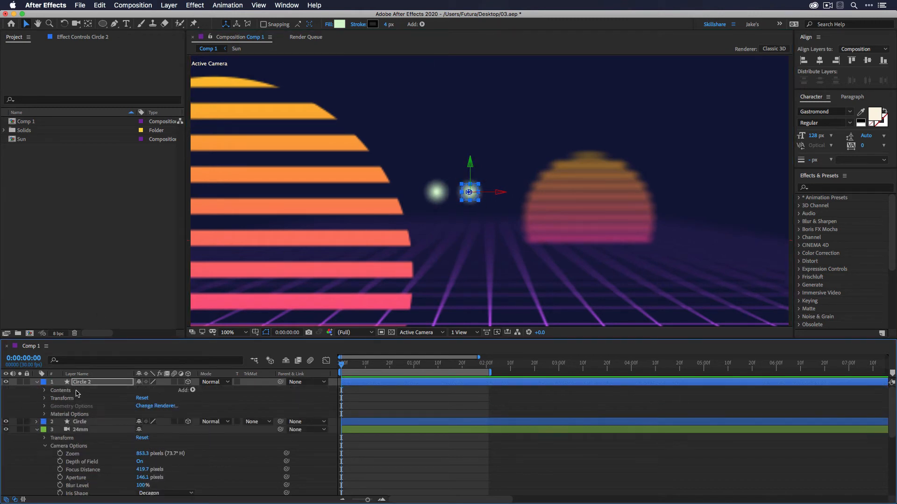
pyautogui.click(138, 462)
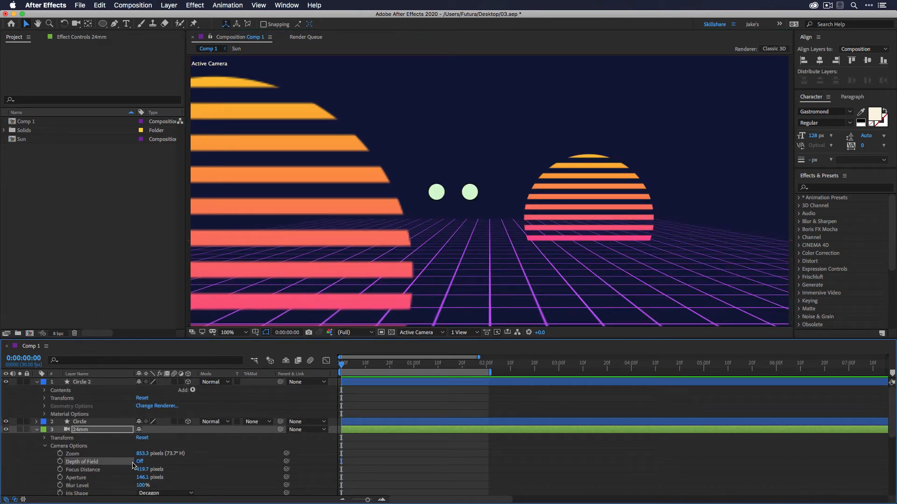
pyautogui.click(45, 391)
pyautogui.click(192, 391)
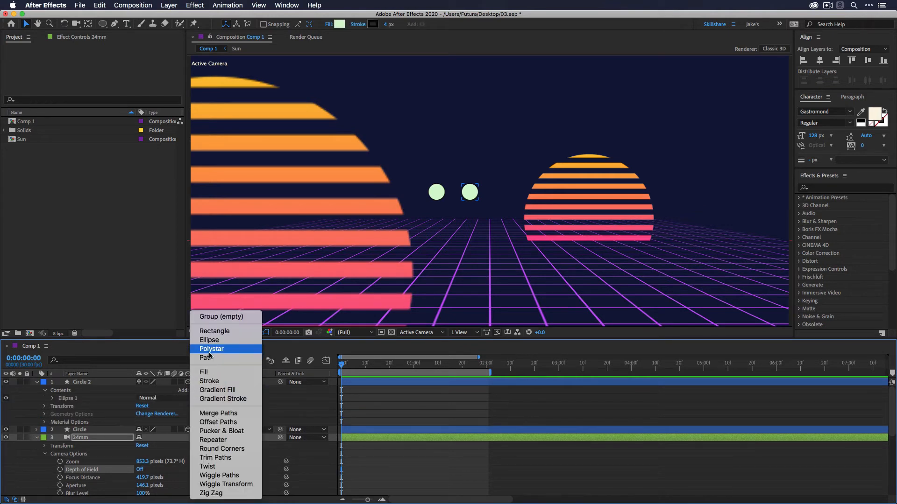
pyautogui.click(213, 333)
pyautogui.click(53, 399)
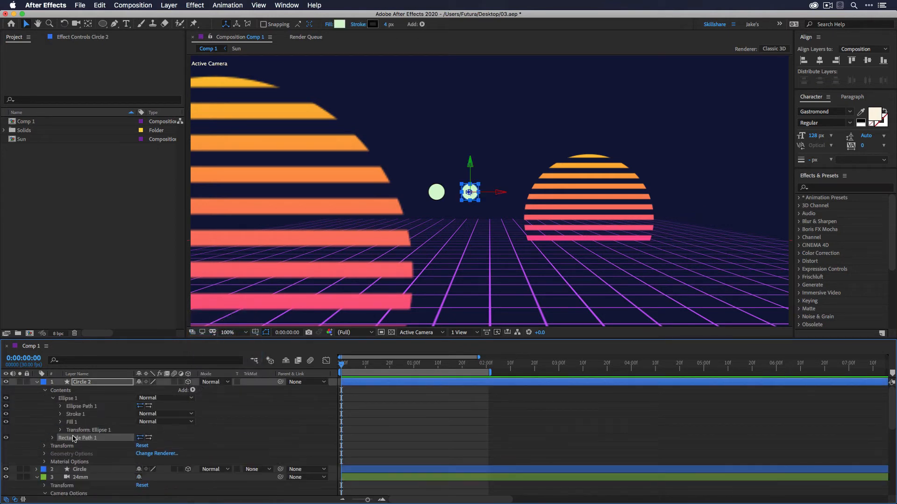
# Move Rectangle Path 1 into Circle 2's Ellipse 1 group and delete Ellipse Path 1 from that group.
pyautogui.moveTo(73, 437); pyautogui.dragTo(83, 411)
pyautogui.click(82, 407)
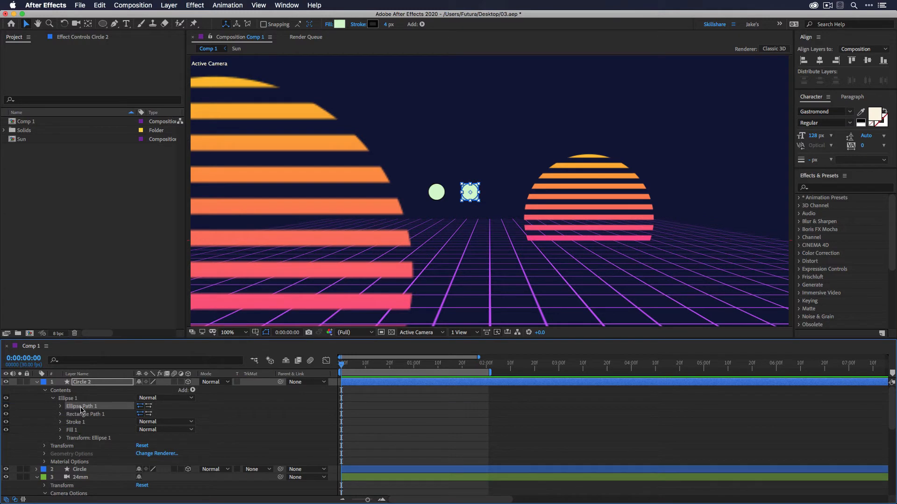
pyautogui.press('Delete')
pyautogui.click(377, 406)
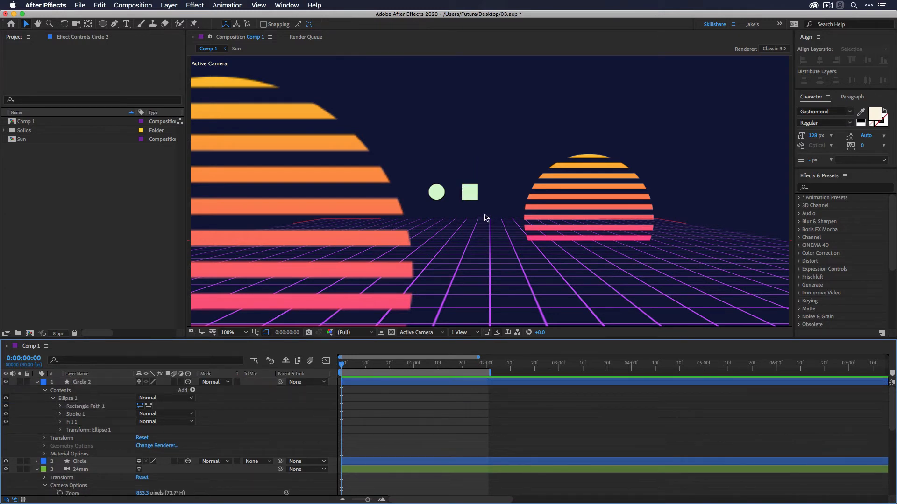
# Rename the Circle 2 layer to Square.
pyautogui.click(82, 382)
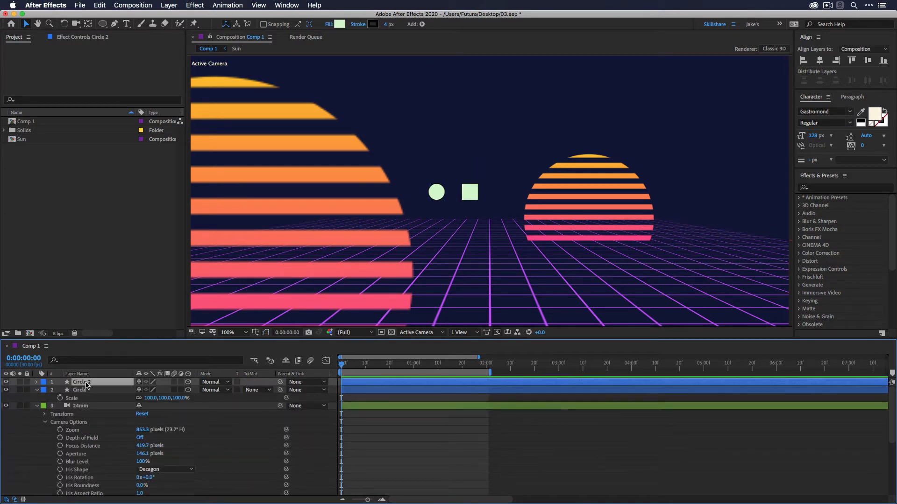
pyautogui.press('Return')
pyautogui.write('Square')
pyautogui.press('Return')
# Scale the Square and Circle layers together down to 17%.
pyautogui.keyDown('shift'); pyautogui.click(82, 390); pyautogui.keyUp('shift')
pyautogui.press('s')
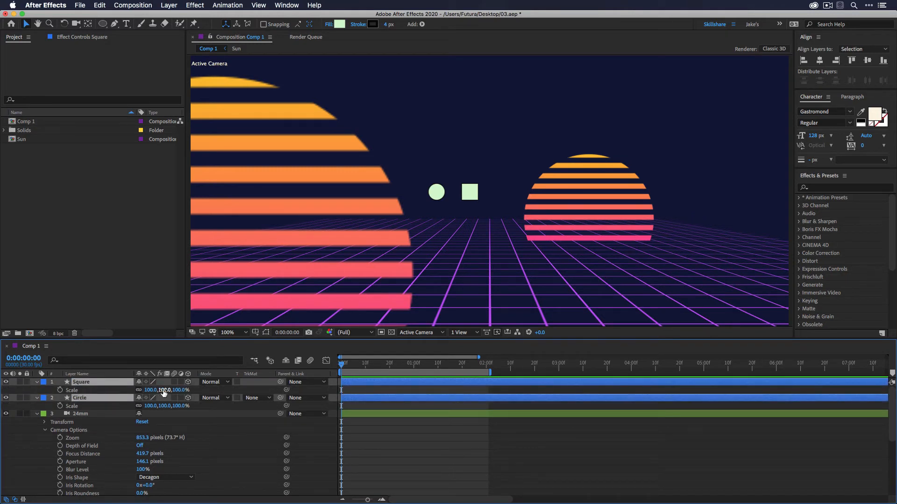
pyautogui.moveTo(164, 392); pyautogui.dragTo(121, 388)
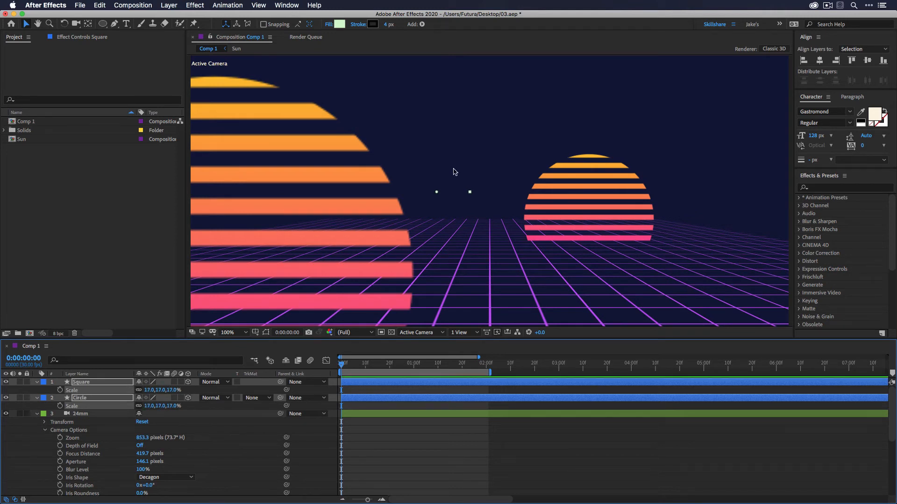
# Turn the 24mm camera's Depth of Field back on.
pyautogui.click(38, 383)
pyautogui.click(84, 431)
pyautogui.click(139, 431)
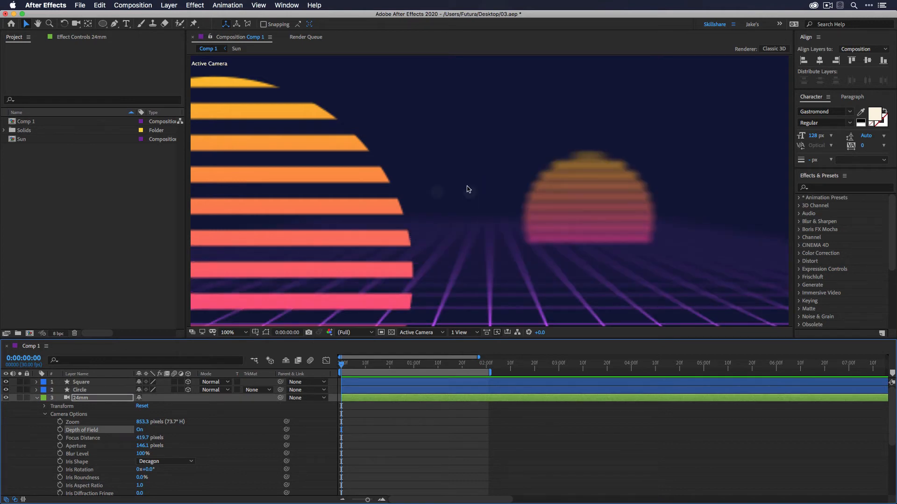
# Set the 24mm camera's Iris Shape to Octagon and raise the composition viewer's exposure to +3.2.
pyautogui.press('z')
pyautogui.click(470, 190)
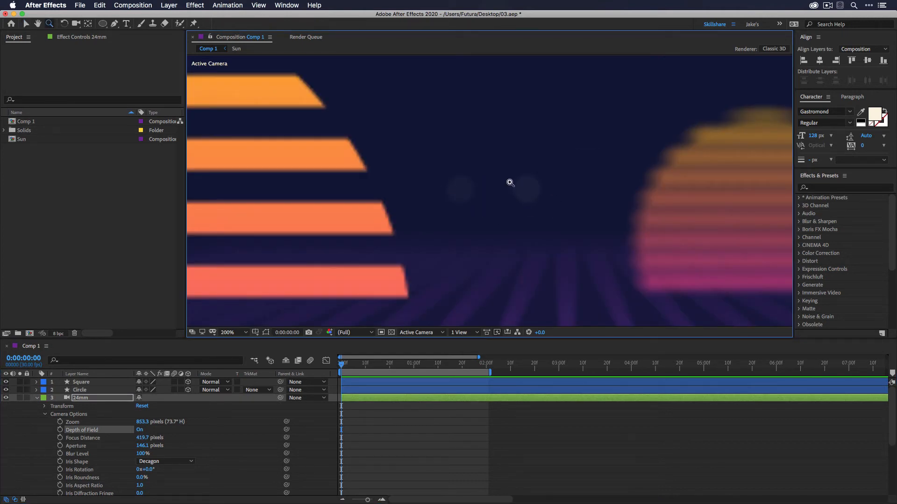
pyautogui.click(579, 260)
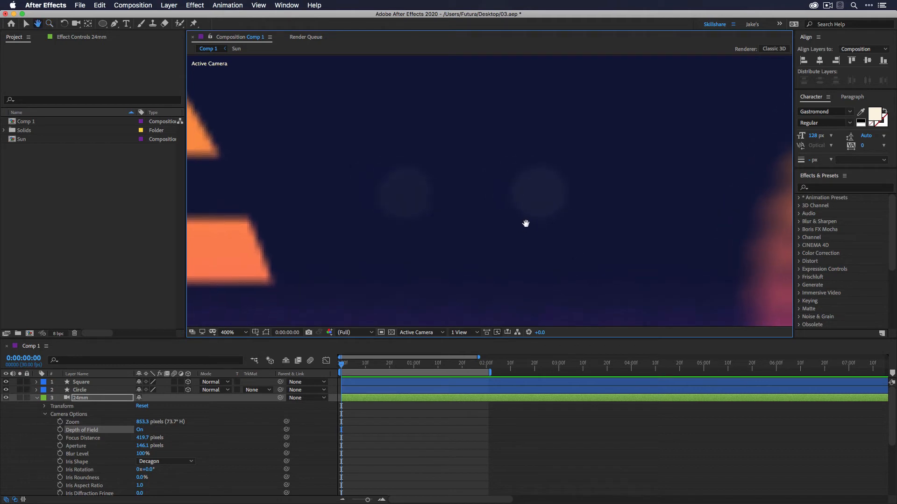
pyautogui.press('v')
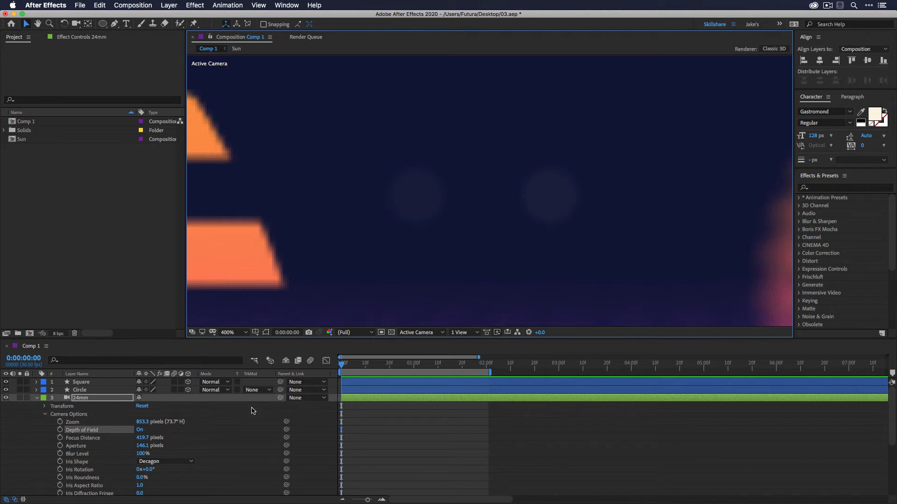
pyautogui.click(165, 462)
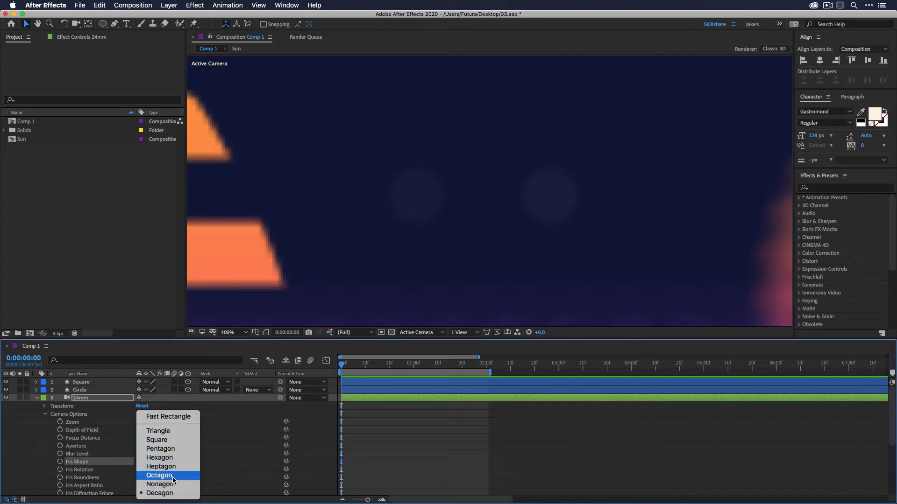
pyautogui.click(173, 476)
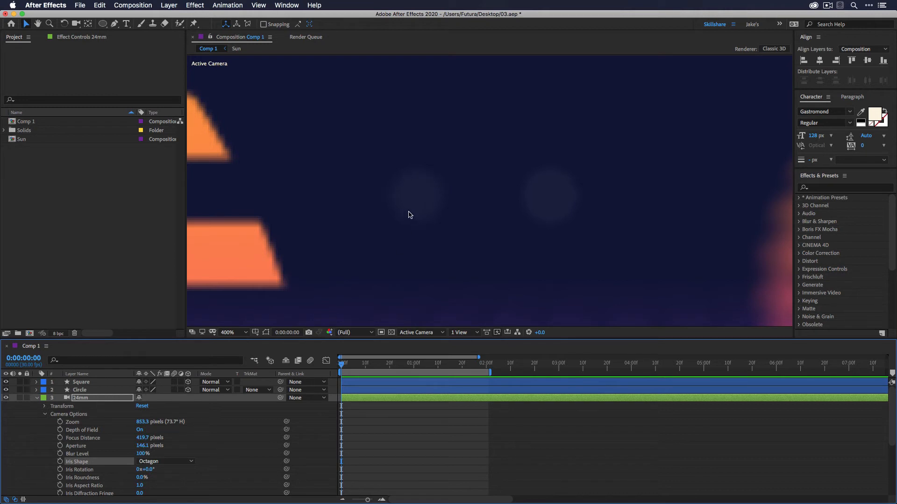
pyautogui.click(539, 184)
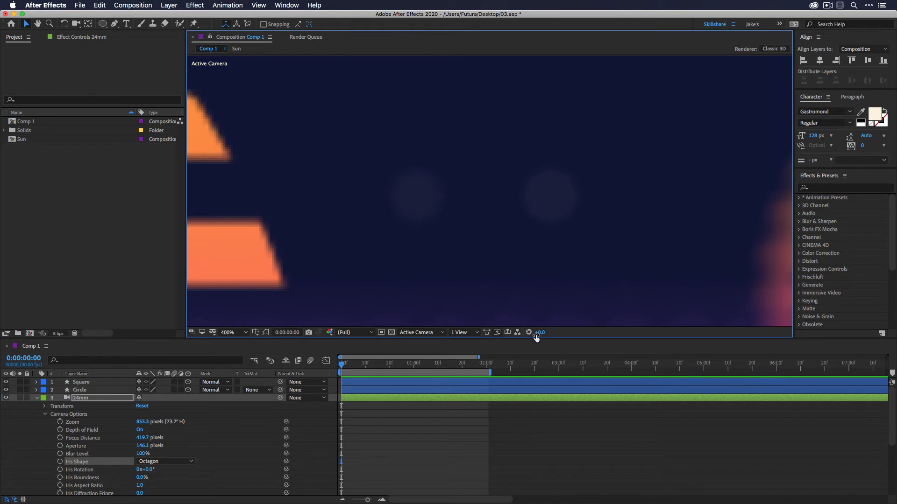
pyautogui.moveTo(542, 333); pyautogui.dragTo(558, 332)
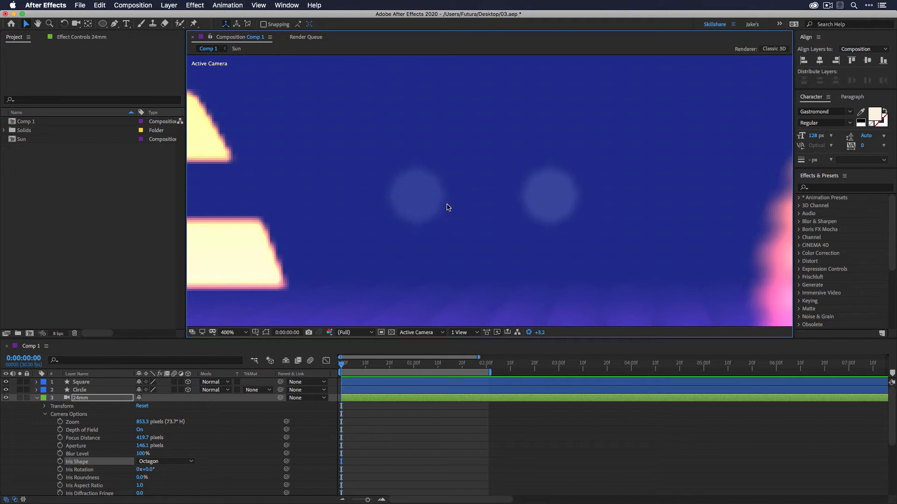
# Set the camera's Iris Shape to Pentagon and try rotating the iris, undoing each rotation.
pyautogui.click(175, 462)
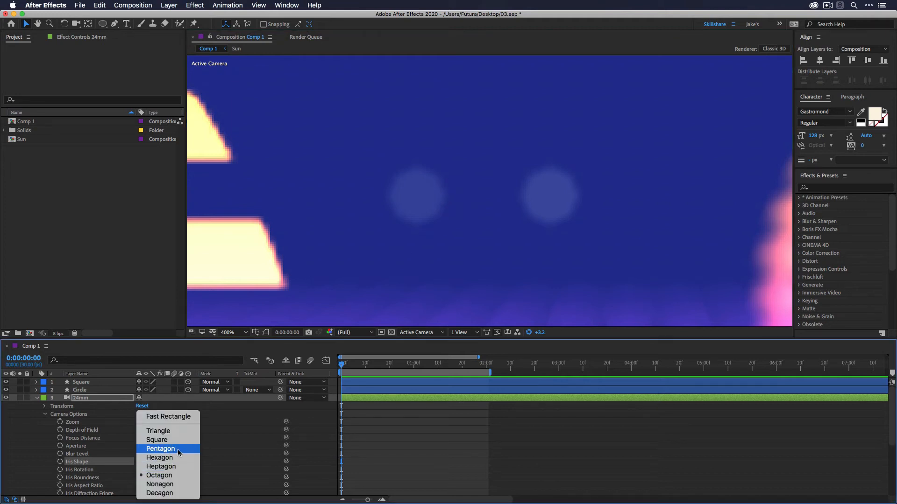
pyautogui.click(177, 450)
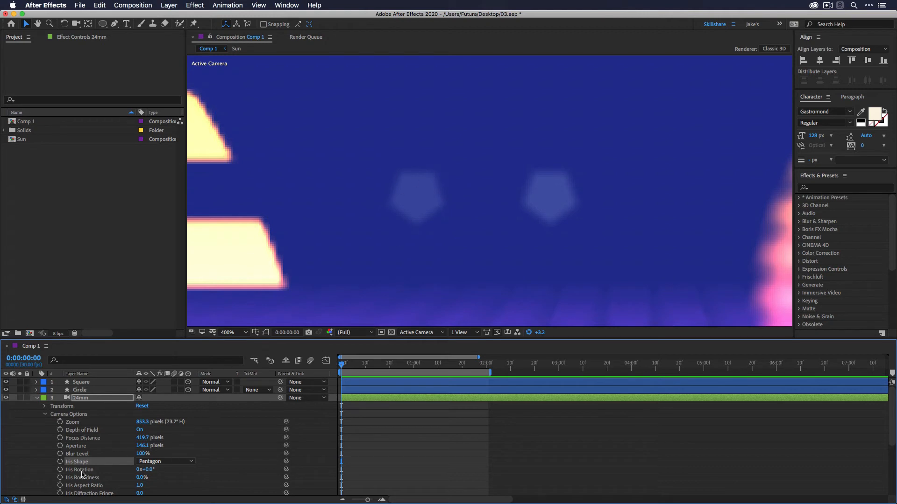
pyautogui.moveTo(152, 469)
pyautogui.mouseDown()
pyautogui.moveTo(261, 471)
pyautogui.moveTo(137, 474)
pyautogui.mouseUp()
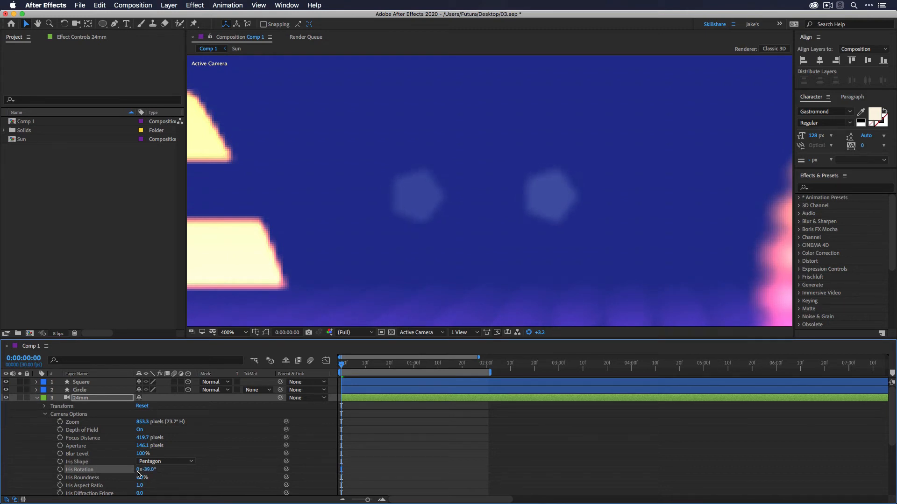
pyautogui.press('super+z')
pyautogui.click(176, 463)
pyautogui.moveTo(564, 285); pyautogui.dragTo(480, 97)
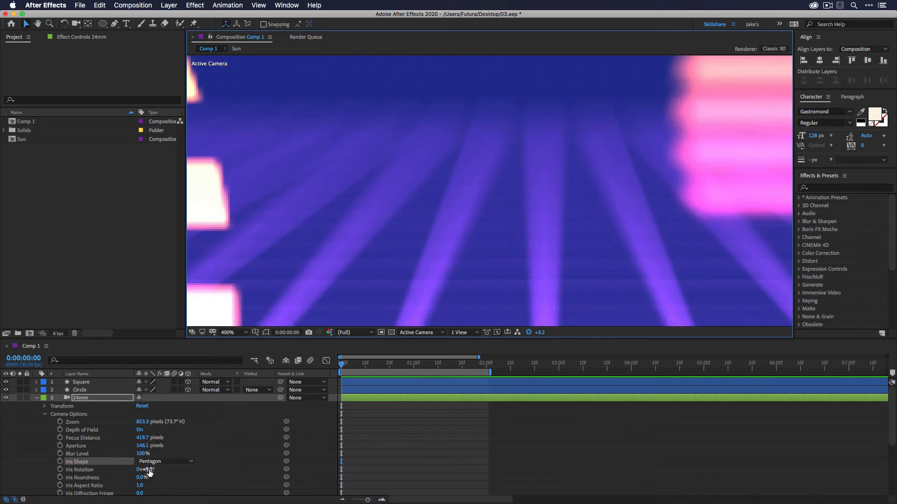
pyautogui.moveTo(145, 470); pyautogui.dragTo(167, 469)
pyautogui.press('super+z')
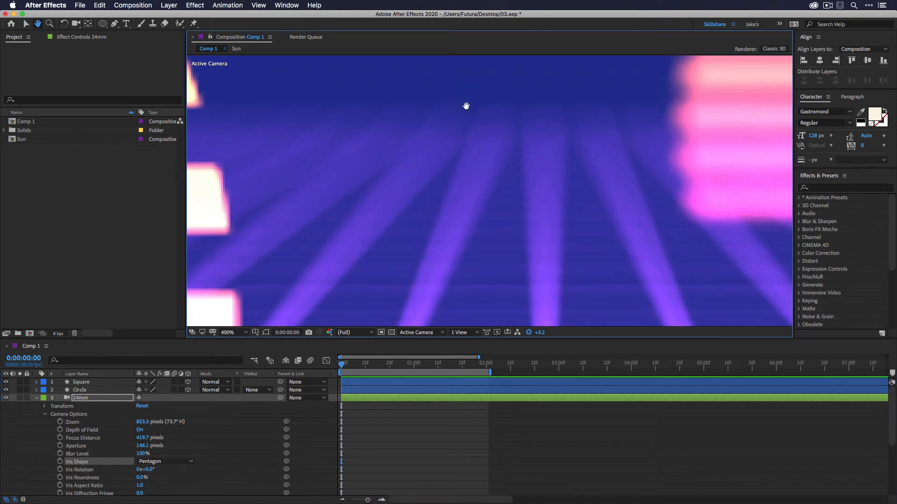
# Compare the blurred shapes with the camera's Iris Shape set to Decagon, Octagon and Heptagon.
pyautogui.click(169, 461)
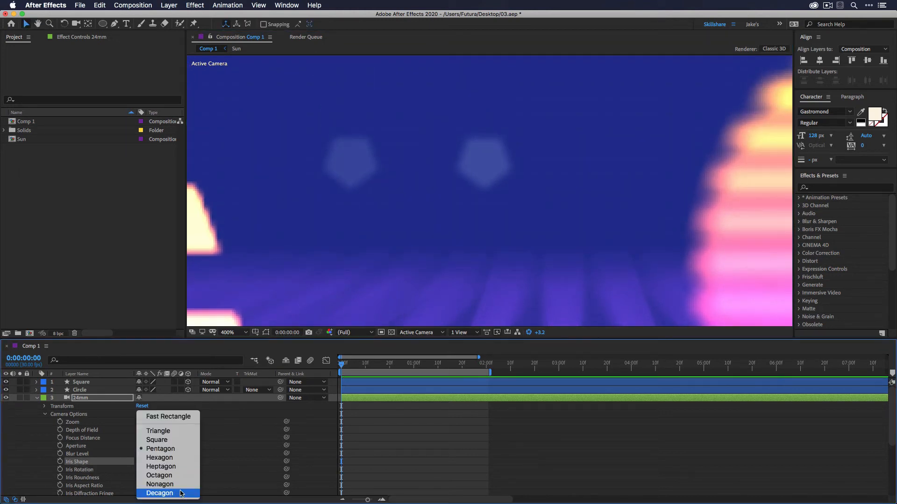
pyautogui.click(180, 494)
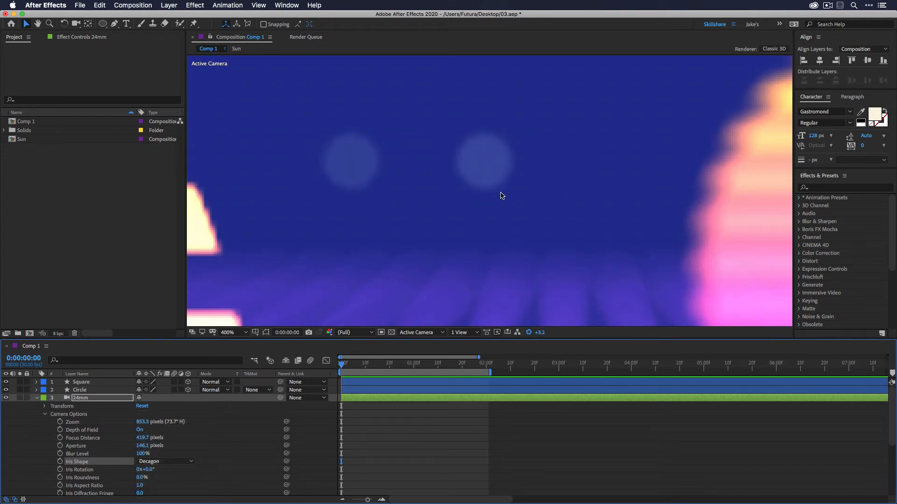
pyautogui.click(170, 462)
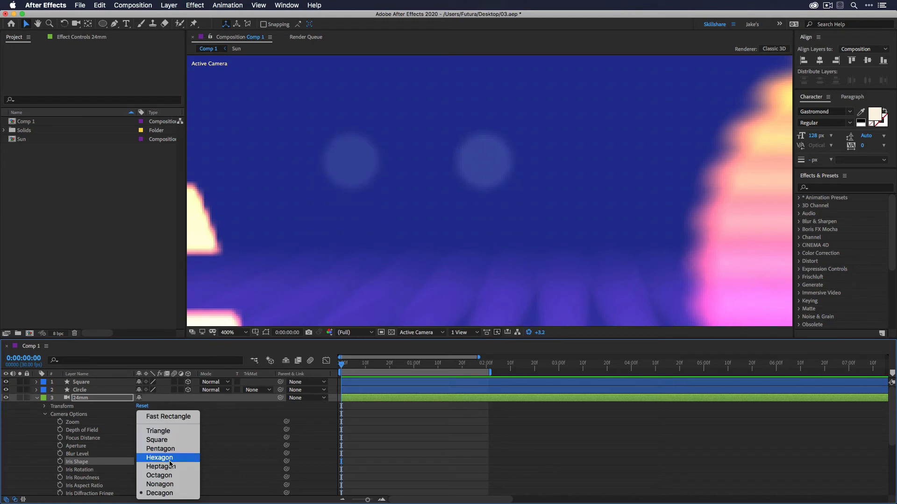
pyautogui.click(181, 475)
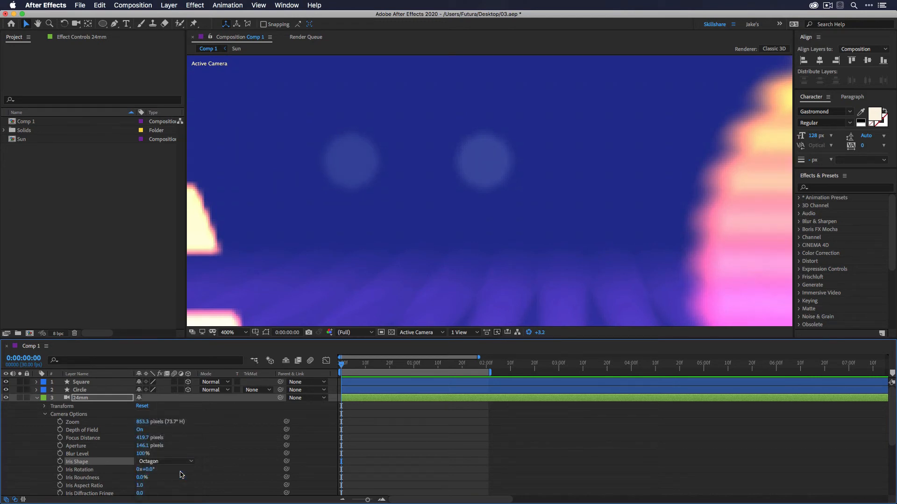
pyautogui.click(183, 464)
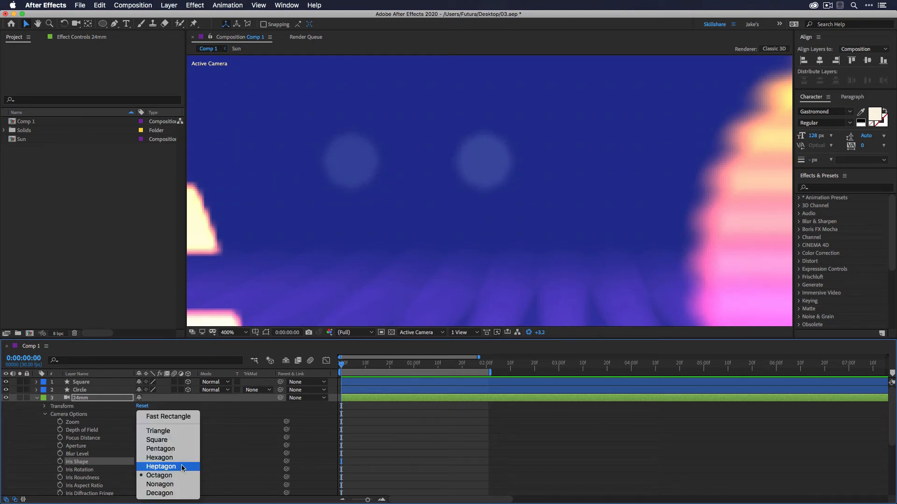
pyautogui.click(182, 467)
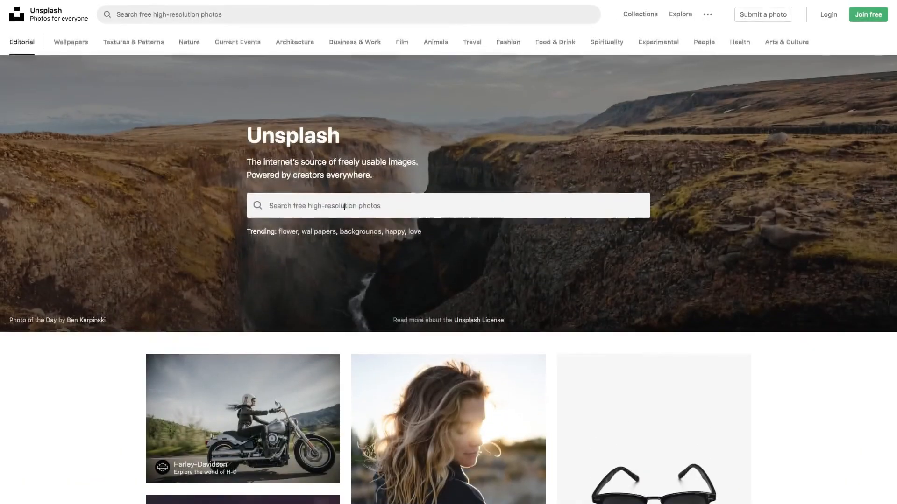
# Search Unsplash for "bokeh" and browse the photos for examples of out-of-focus light shapes.
pyautogui.click(344, 207)
pyautogui.write('bokeh')
pyautogui.press('Return')
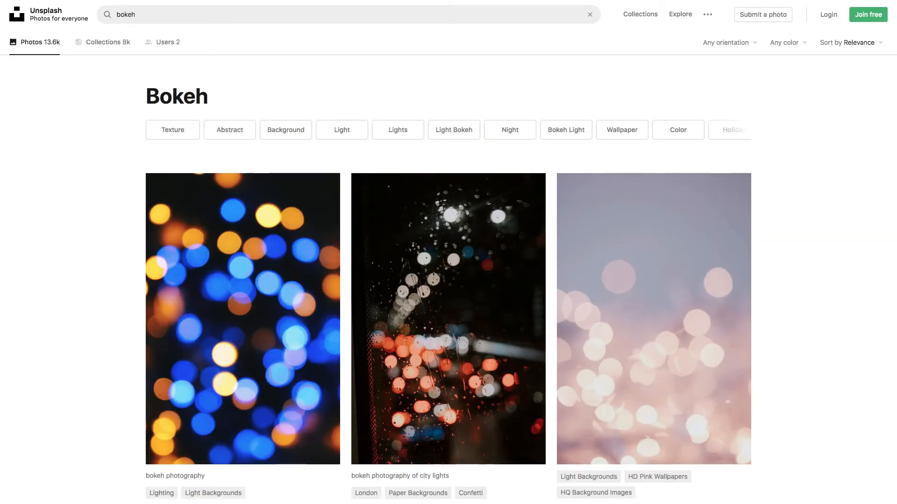
pyautogui.scroll(-8, 46, 244)
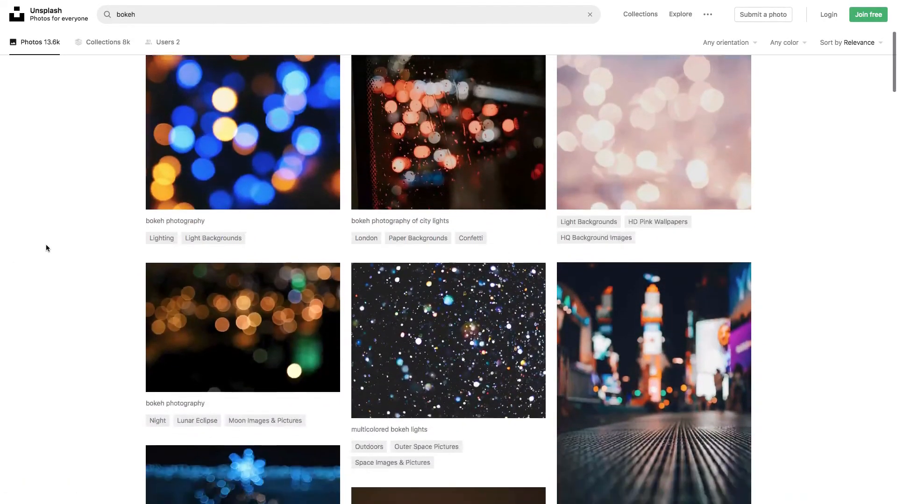
pyautogui.scroll(-6, 45, 245)
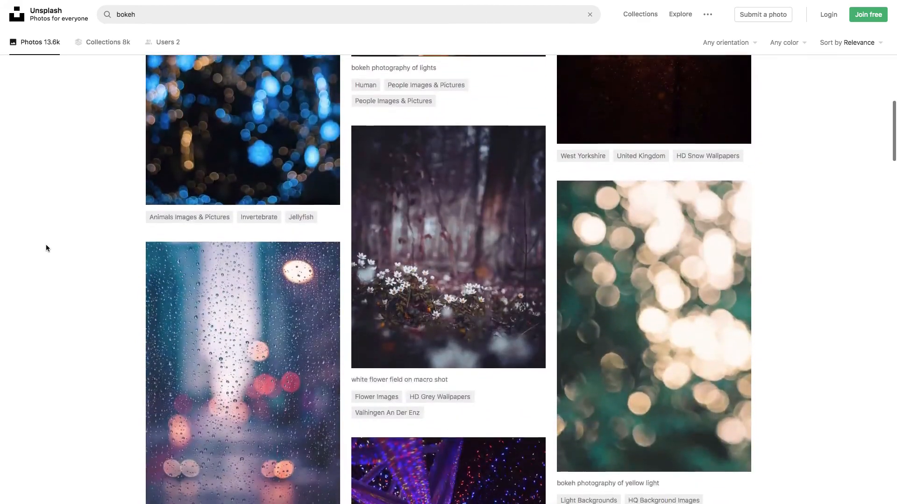
pyautogui.scroll(-8, 46, 245)
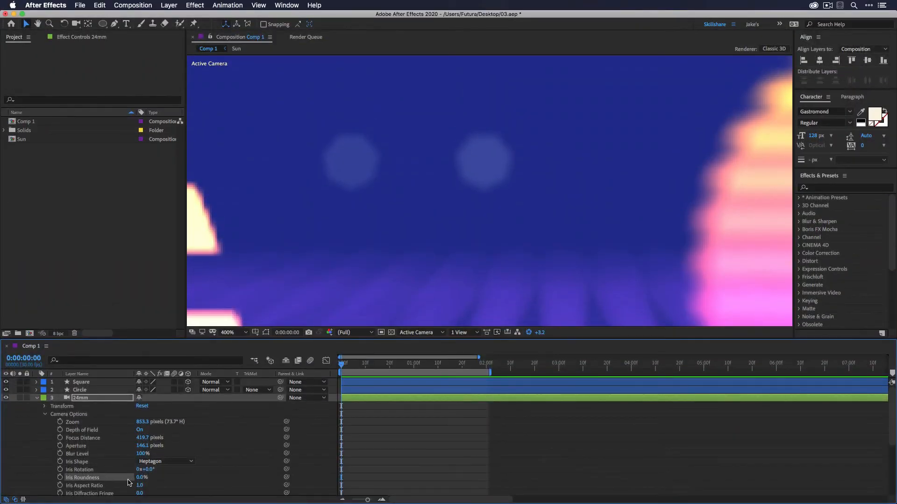
# Back in After Effects, set the camera's Iris Roundness to 100% and switch Iris Shape through Square and Triangle to Pentagon.
pyautogui.moveTo(140, 477); pyautogui.dragTo(254, 477)
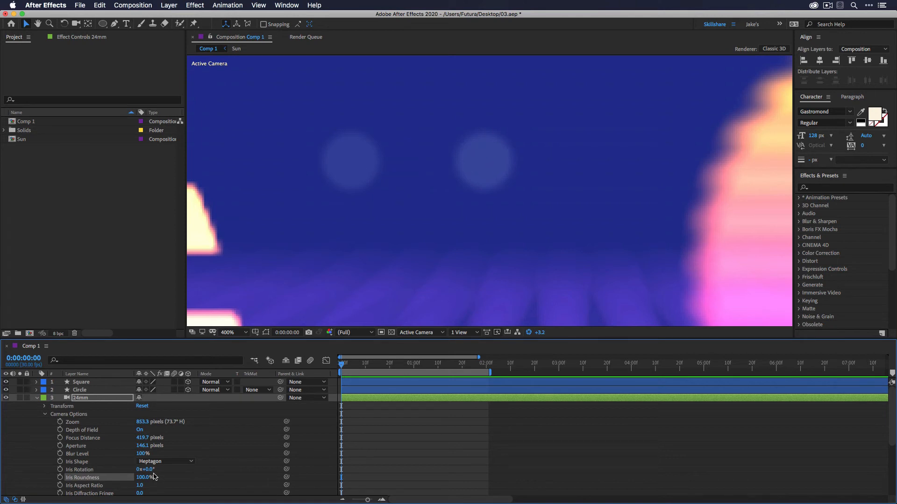
pyautogui.click(179, 461)
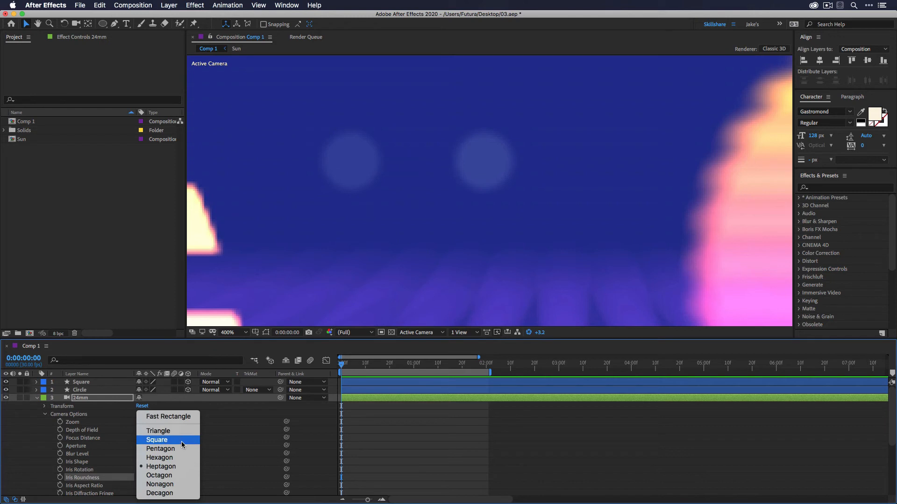
pyautogui.click(181, 442)
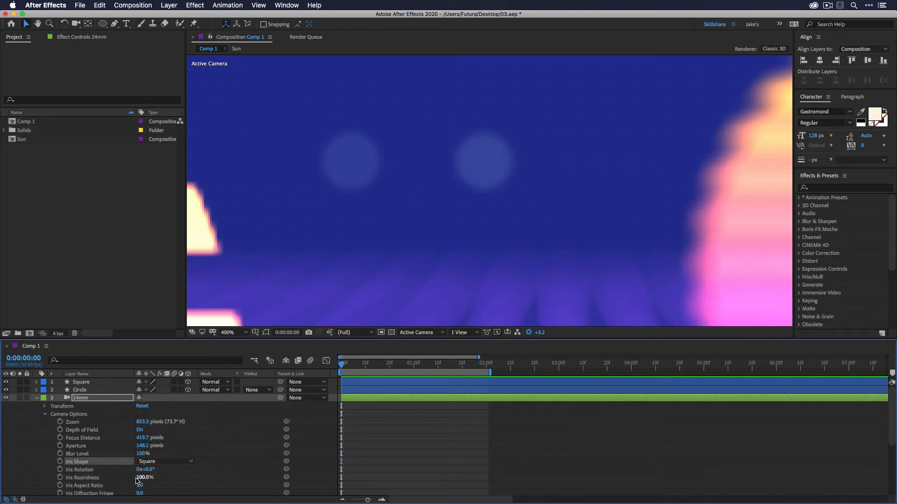
pyautogui.click(180, 461)
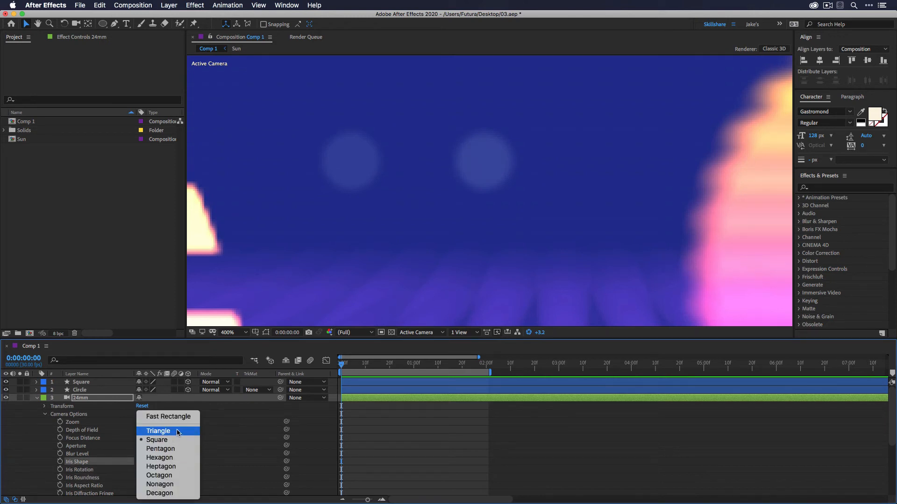
pyautogui.click(179, 432)
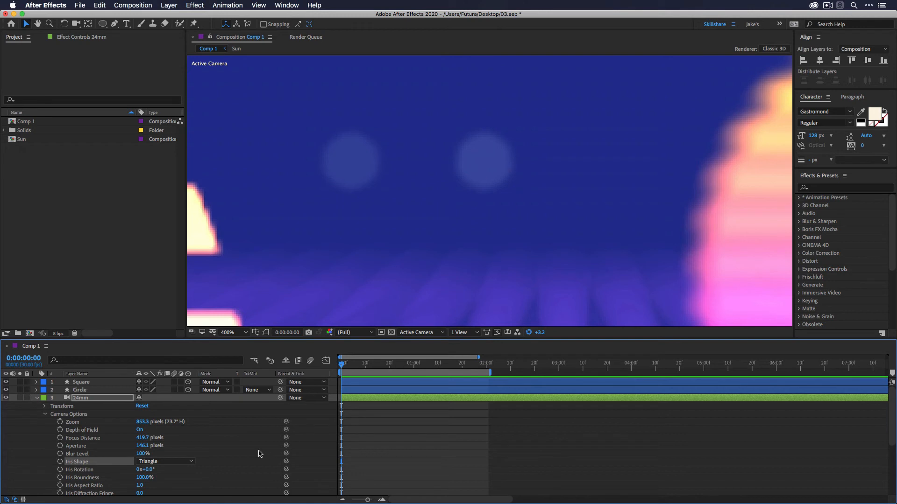
pyautogui.click(192, 462)
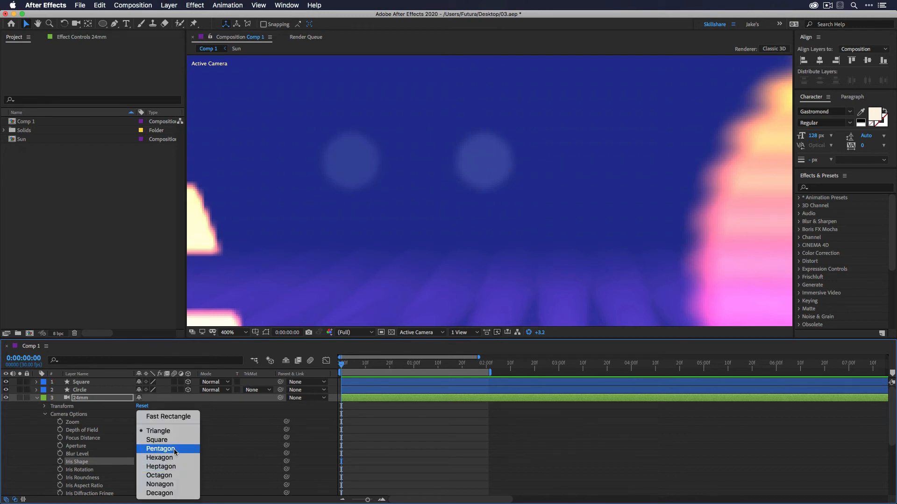
pyautogui.click(159, 449)
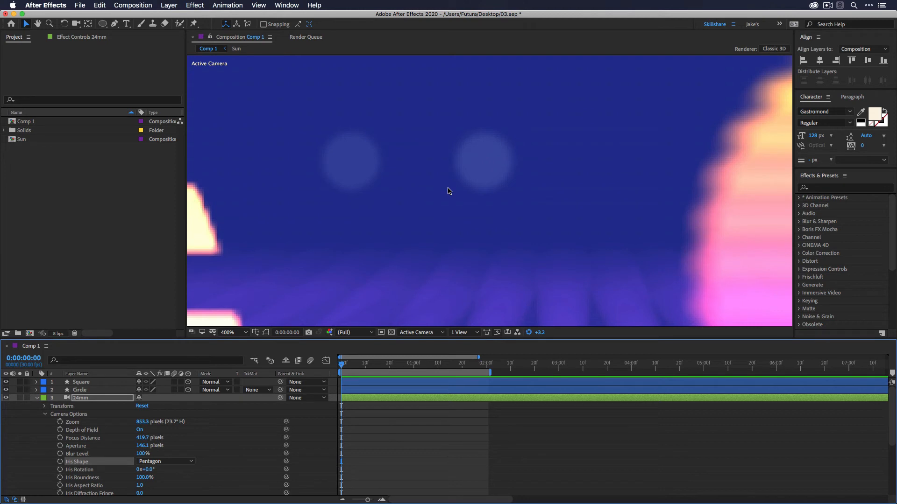
# Lower the 24mm camera's Iris Aspect Ratio to 0.7 and inspect the blurred shapes in the full frame and close up.
pyautogui.click(84, 478)
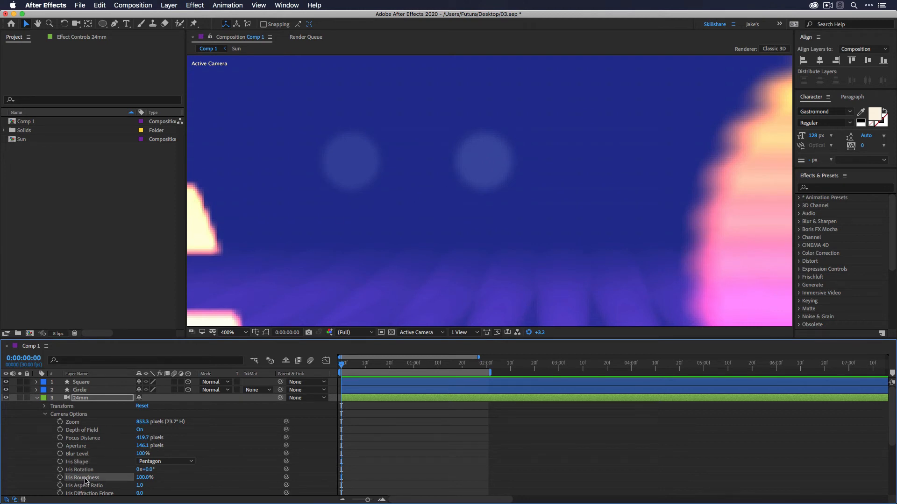
pyautogui.scroll(-2, 85, 481)
pyautogui.click(101, 471)
pyautogui.scroll(-1, 103, 453)
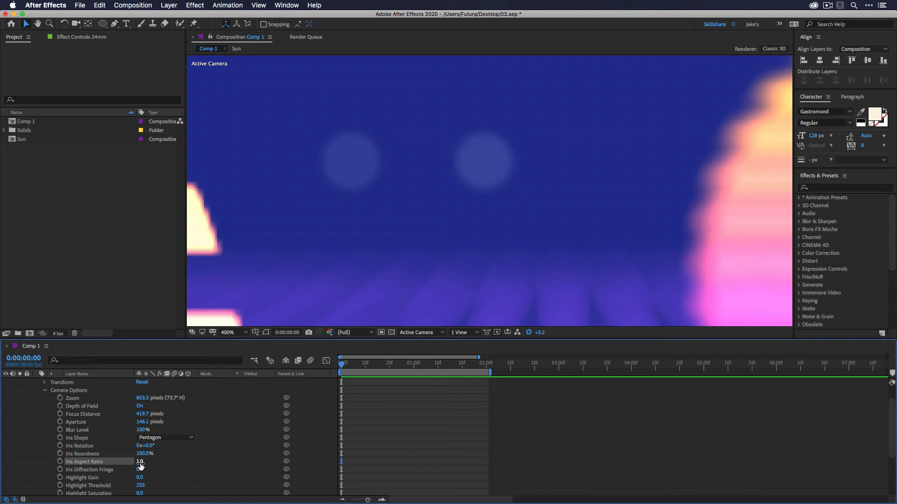
pyautogui.moveTo(140, 465); pyautogui.dragTo(140, 465)
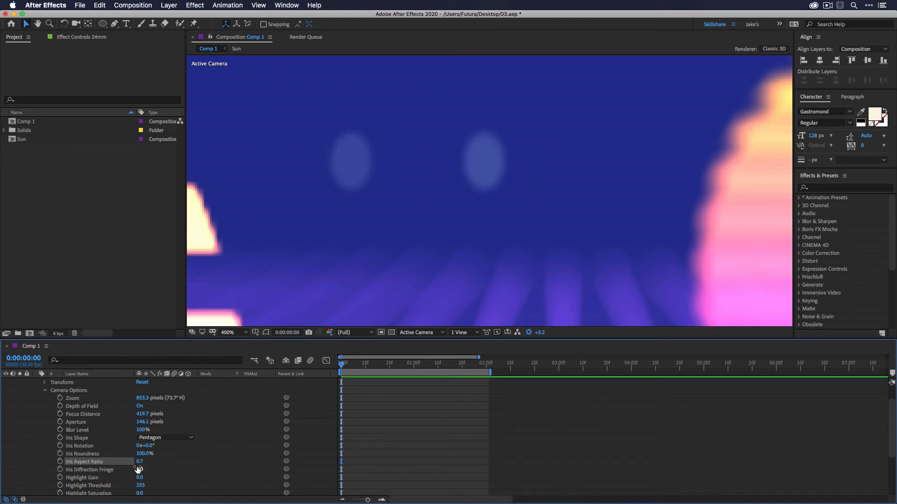
pyautogui.hotkey('shift', '/')
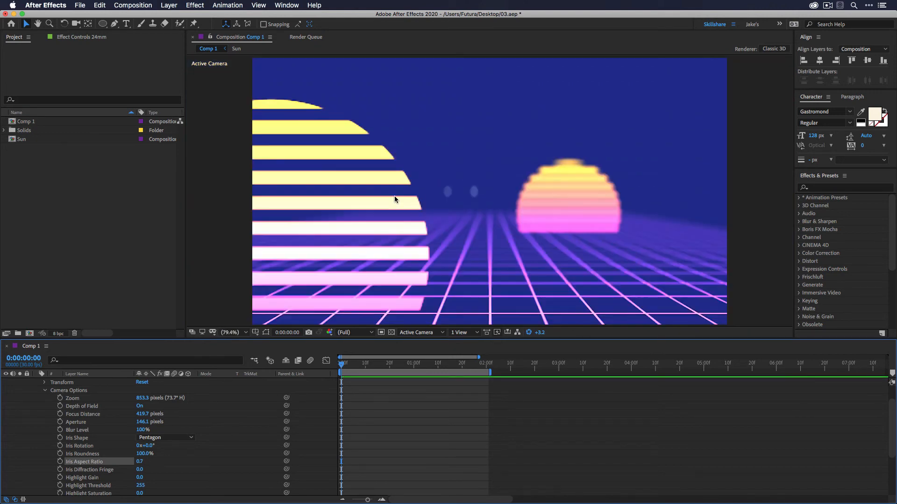
pyautogui.press('.')
pyautogui.press('.')
pyautogui.press('.')
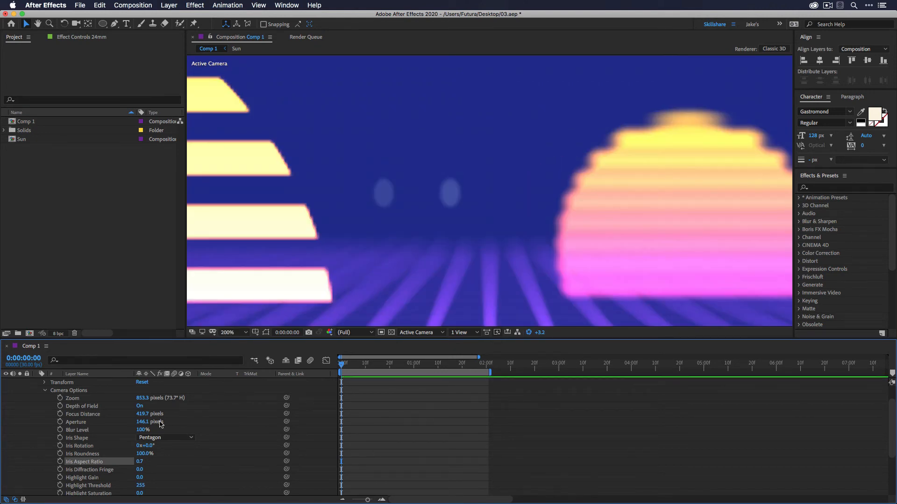
# Compare the bokeh shapes with the camera's Iris Aspect Ratio lowered to 0.6 and raised to 2.4.
pyautogui.click(140, 462)
pyautogui.write('0.6')
pyautogui.press('Return')
pyautogui.click(141, 462)
pyautogui.write('2.4')
pyautogui.press('Return')
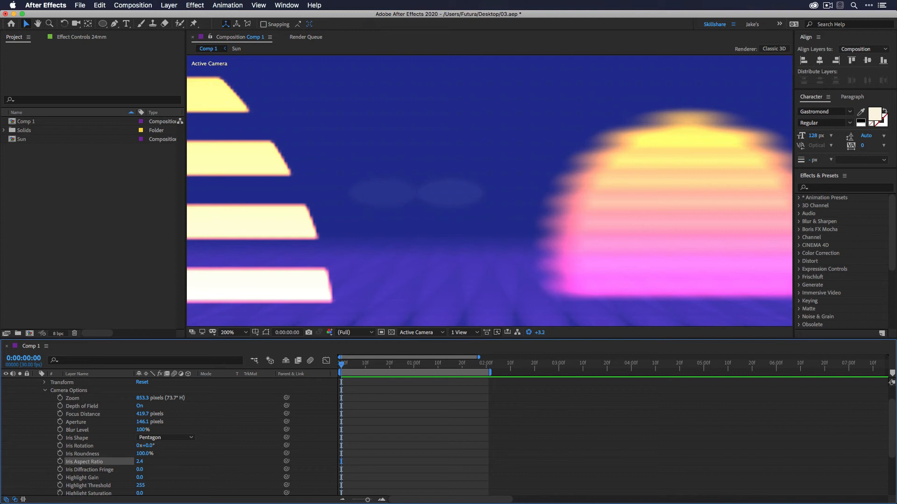
# Return the camera's Iris Aspect Ratio to 1.0, and set it to 0.6 for tall oval bokeh.
pyautogui.click(142, 462)
pyautogui.write('2.351')
pyautogui.press('Return')
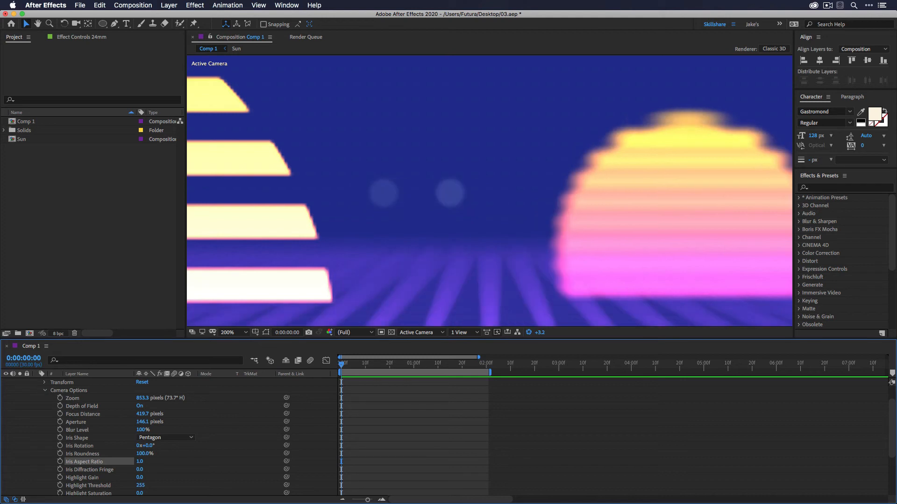
pyautogui.click(139, 463)
pyautogui.write('0.6')
pyautogui.press('Return')
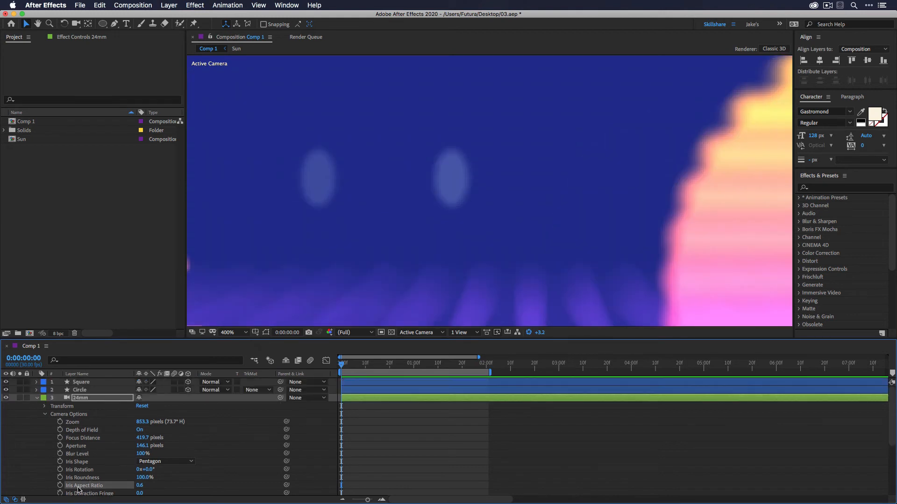
# Raise the camera's Highlight Gain to 13.0 and reset the composition viewer's exposure to +0.0.
pyautogui.click(78, 494)
pyautogui.scroll(-1, 98, 463)
pyautogui.scroll(-4, 98, 465)
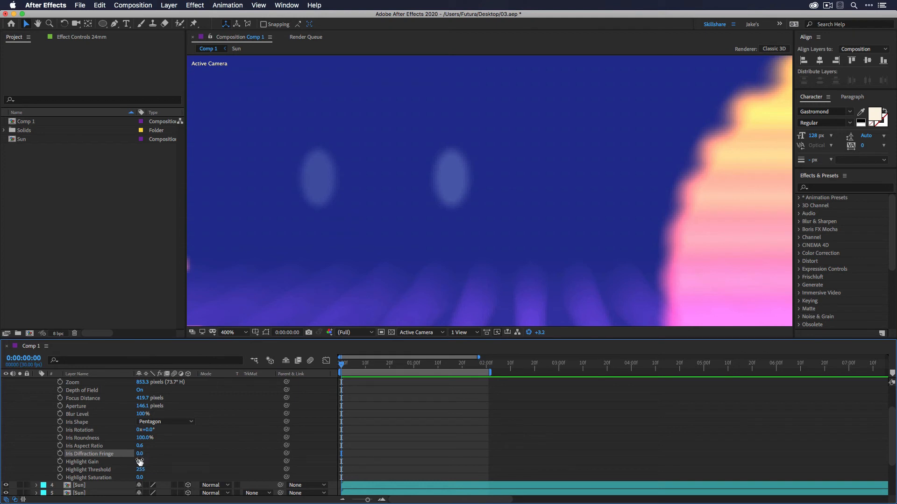
pyautogui.click(77, 464)
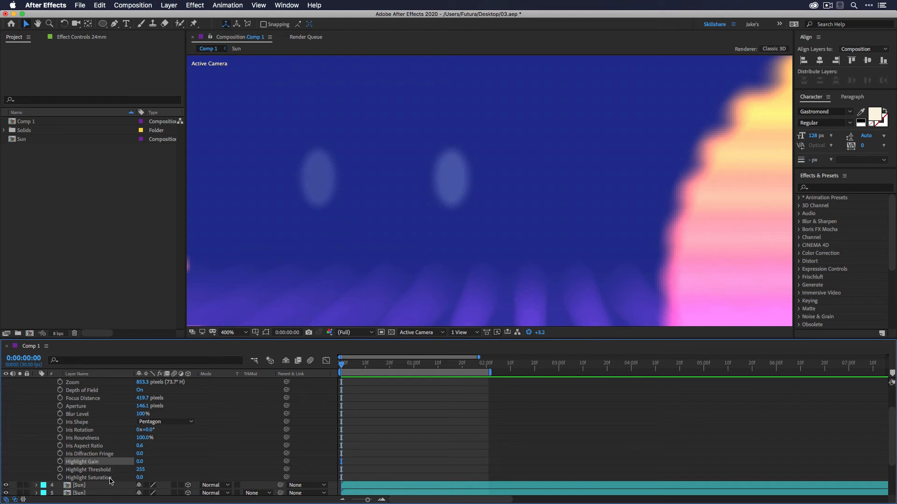
pyautogui.moveTo(139, 462); pyautogui.dragTo(146, 463)
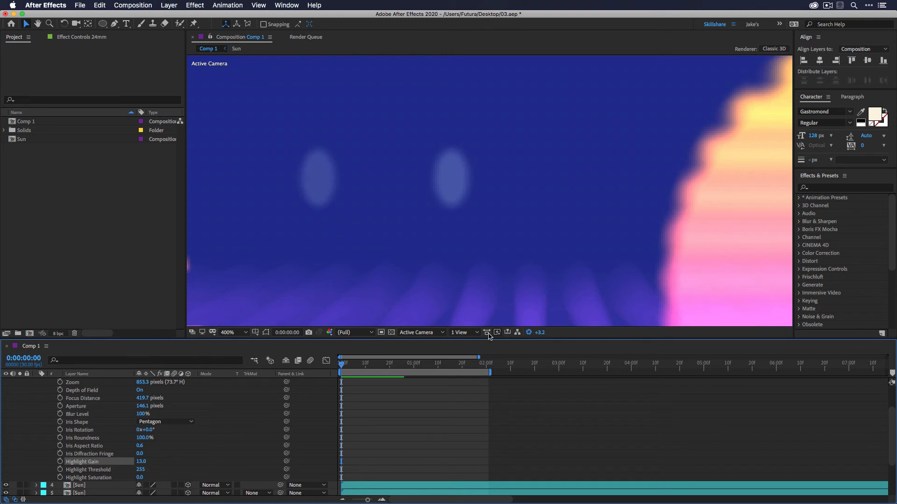
pyautogui.click(530, 332)
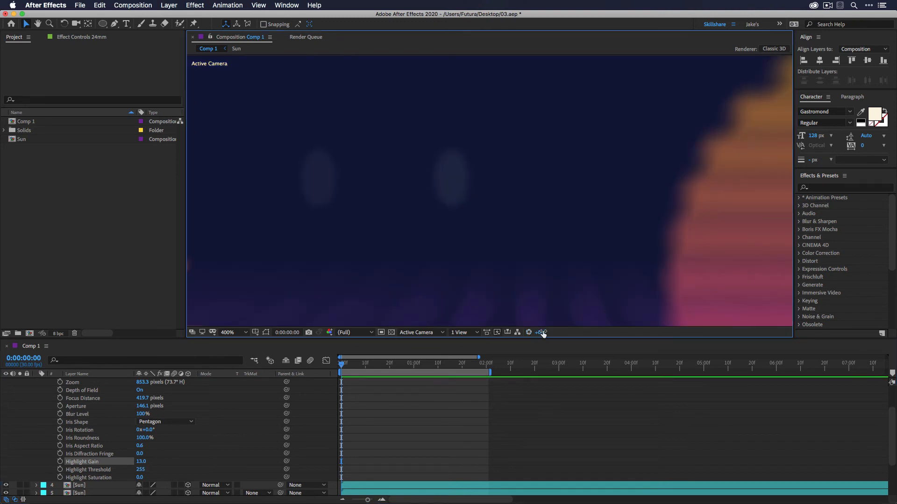
# Try Highlight Gain at 97.0 with Highlight Threshold at 115, and set the threshold to 156 and the gain to 0.0.
pyautogui.moveTo(141, 462); pyautogui.dragTo(215, 460)
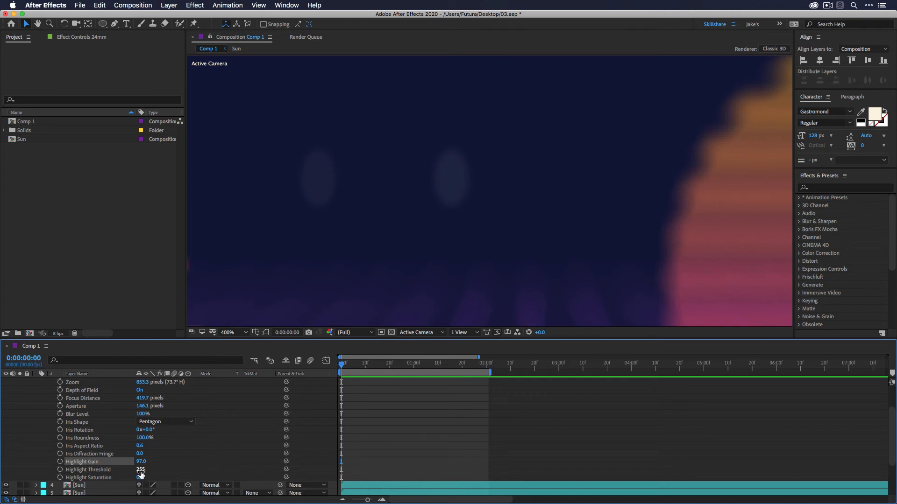
pyautogui.moveTo(140, 471); pyautogui.dragTo(119, 472)
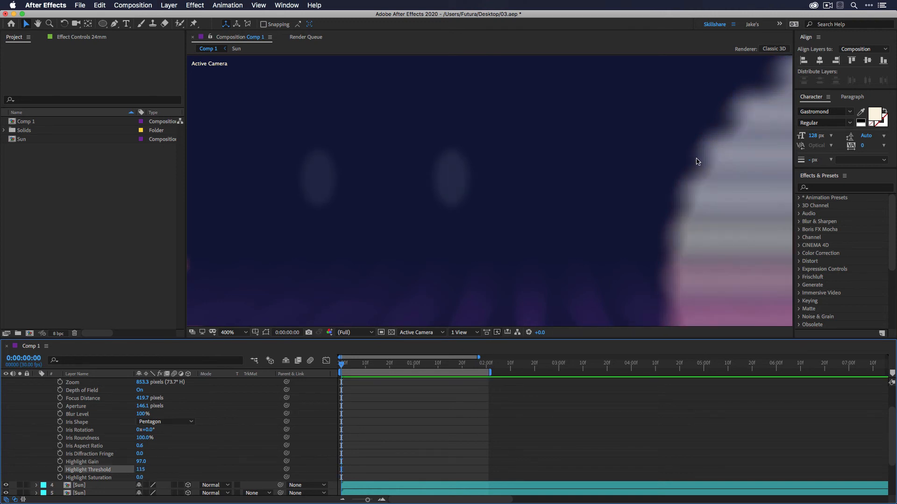
pyautogui.scroll(-2, 563, 295)
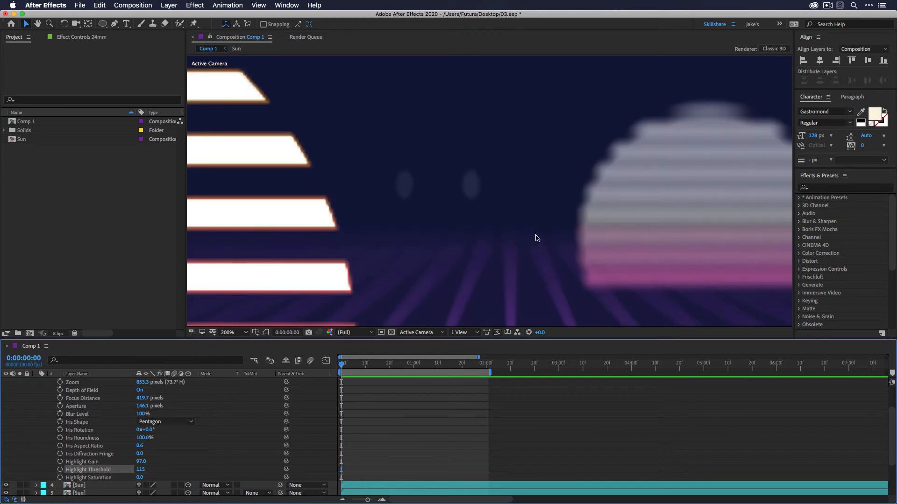
pyautogui.moveTo(141, 472); pyautogui.dragTo(74, 465)
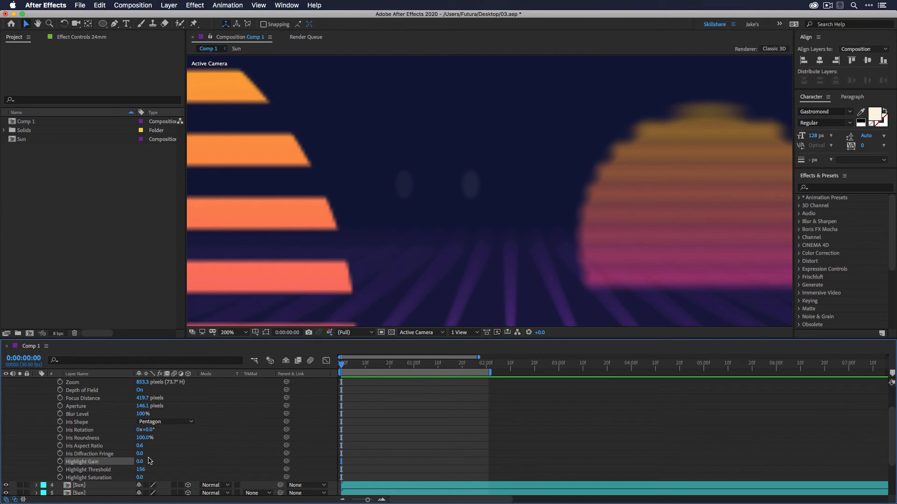
# Set Highlight Gain to 89.0 and Highlight Saturation to 55.0, and move Focus Distance to 1266.7 pixels so the distant sun is sharp.
pyautogui.moveTo(147, 462)
pyautogui.mouseDown()
pyautogui.moveTo(176, 461)
pyautogui.moveTo(134, 469)
pyautogui.moveTo(153, 468)
pyautogui.moveTo(139, 468)
pyautogui.moveTo(152, 461)
pyautogui.moveTo(143, 462)
pyautogui.mouseUp()
pyautogui.moveTo(143, 470)
pyautogui.mouseDown()
pyautogui.moveTo(156, 470)
pyautogui.moveTo(142, 470)
pyautogui.moveTo(149, 462)
pyautogui.moveTo(150, 475)
pyautogui.moveTo(168, 473)
pyautogui.moveTo(141, 469)
pyautogui.mouseUp()
pyautogui.moveTo(142, 398); pyautogui.dragTo(523, 385)
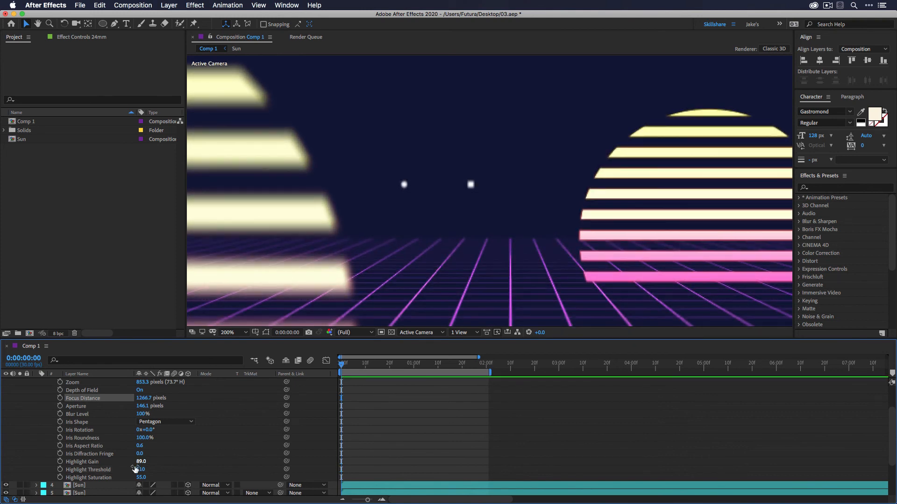
# Set Highlight Threshold to 135, Highlight Saturation to 53.0 and Highlight Gain to 0.0, and collapse the Camera Options group.
pyautogui.moveTo(140, 470); pyautogui.dragTo(149, 476)
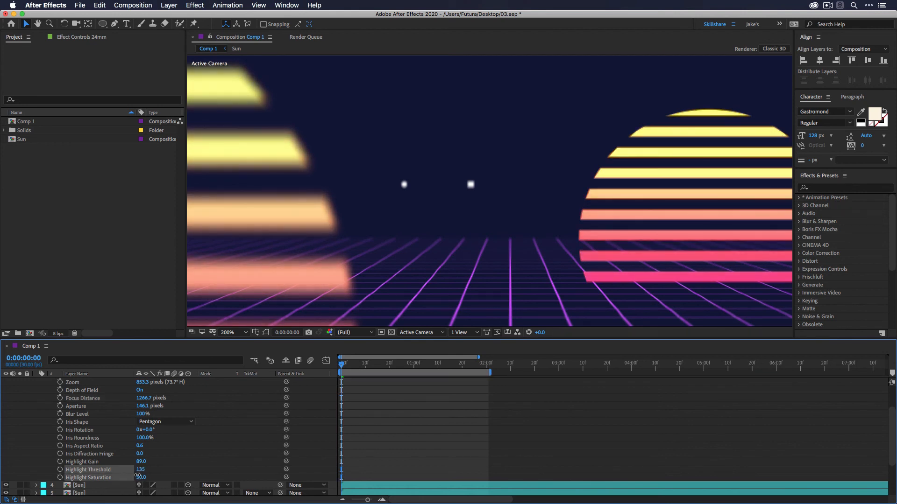
pyautogui.moveTo(134, 474); pyautogui.dragTo(36, 465)
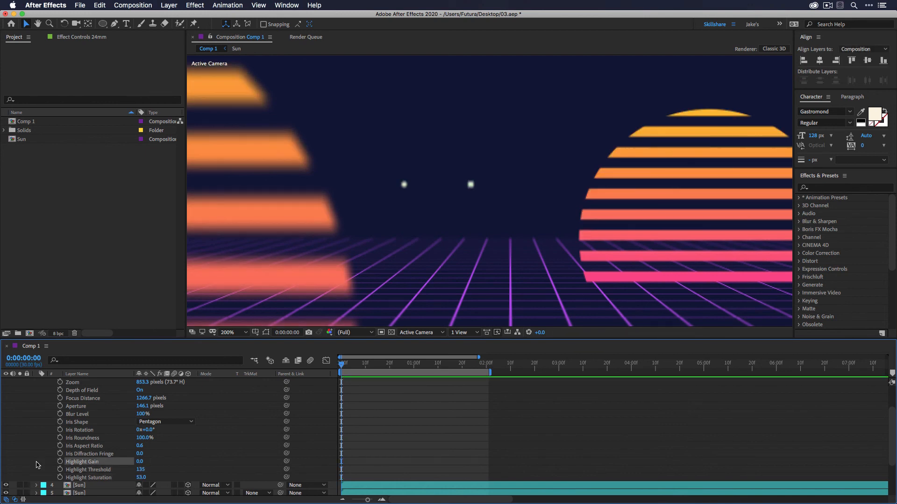
pyautogui.scroll(3, 92, 470)
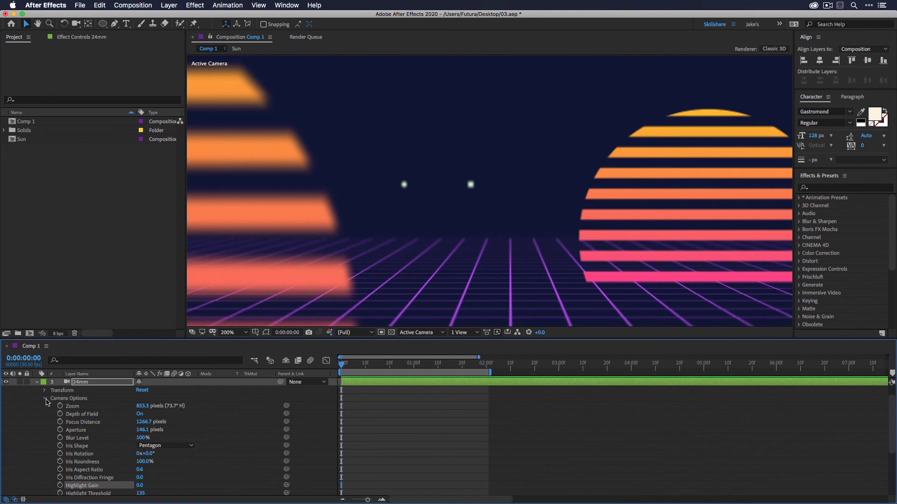
pyautogui.click(45, 399)
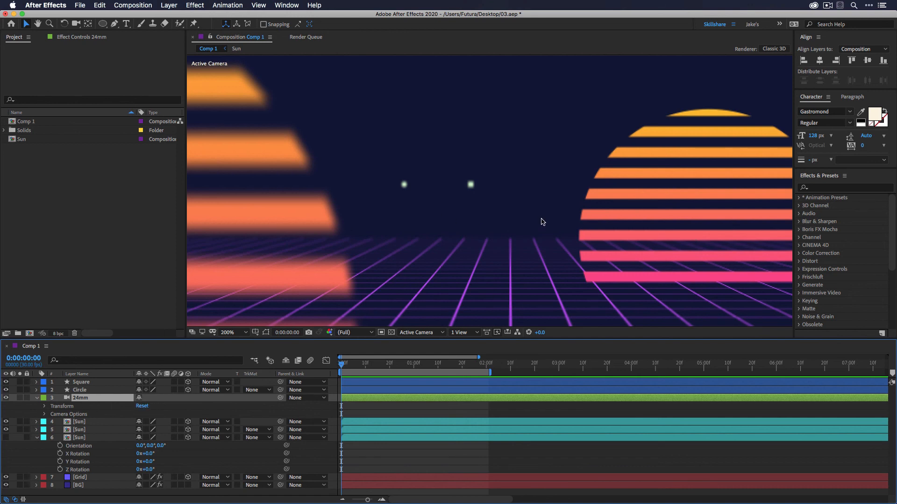
# Fit the whole composition in the viewer and show the hidden third Sun layer.
pyautogui.click(229, 333)
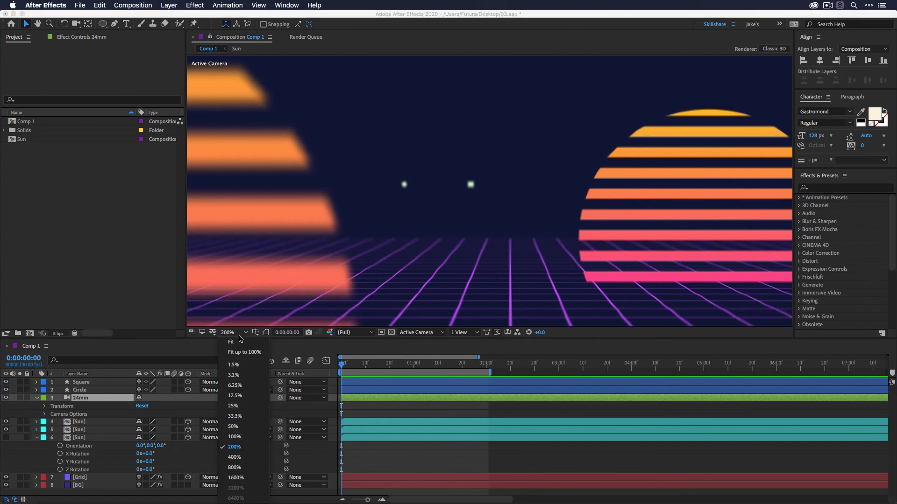
pyautogui.click(240, 341)
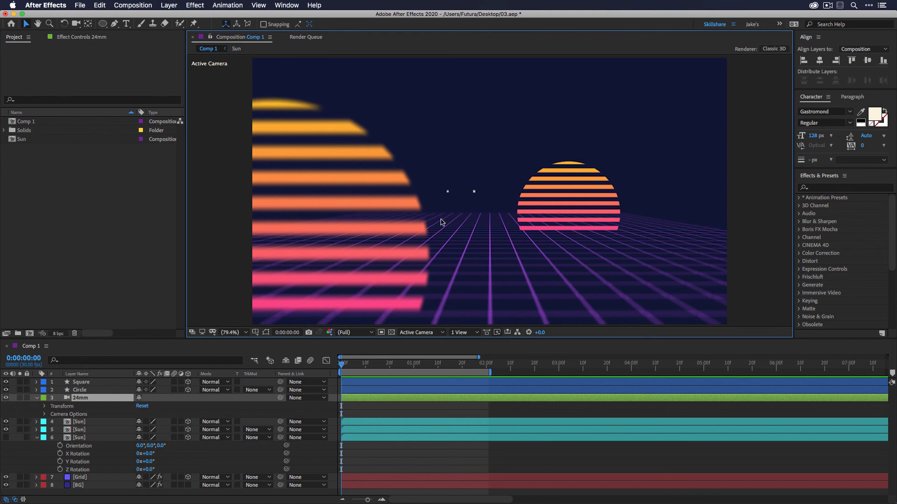
pyautogui.click(6, 437)
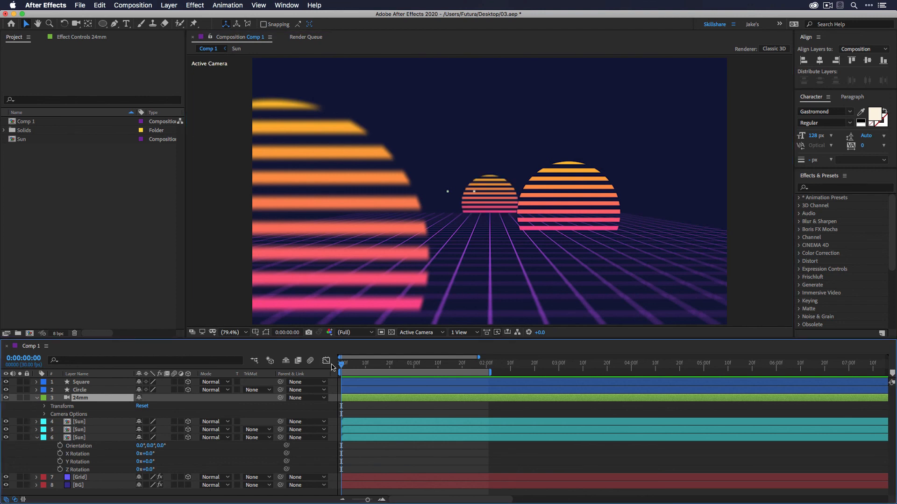
# Shift the camera's Focus Distance to 430.0 pixels for the nearest sun, and to 2209.0 pixels for the farthest sun.
pyautogui.click(44, 407)
pyautogui.click(45, 408)
pyautogui.click(44, 415)
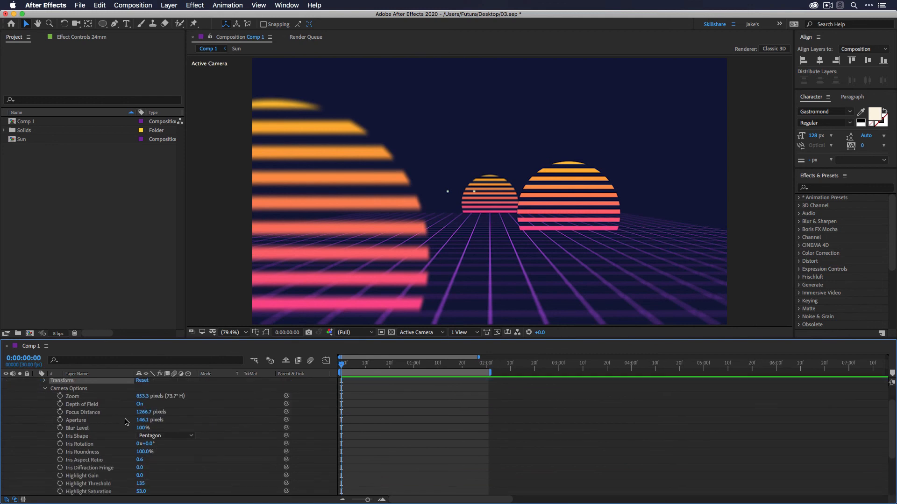
pyautogui.click(144, 413)
pyautogui.moveTo(144, 412); pyautogui.dragTo(340, 412)
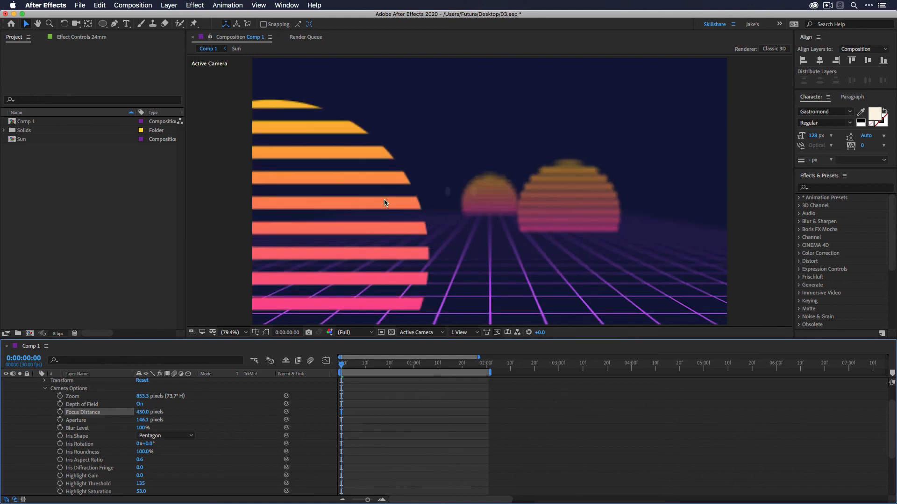
pyautogui.moveTo(143, 412); pyautogui.dragTo(227, 409)
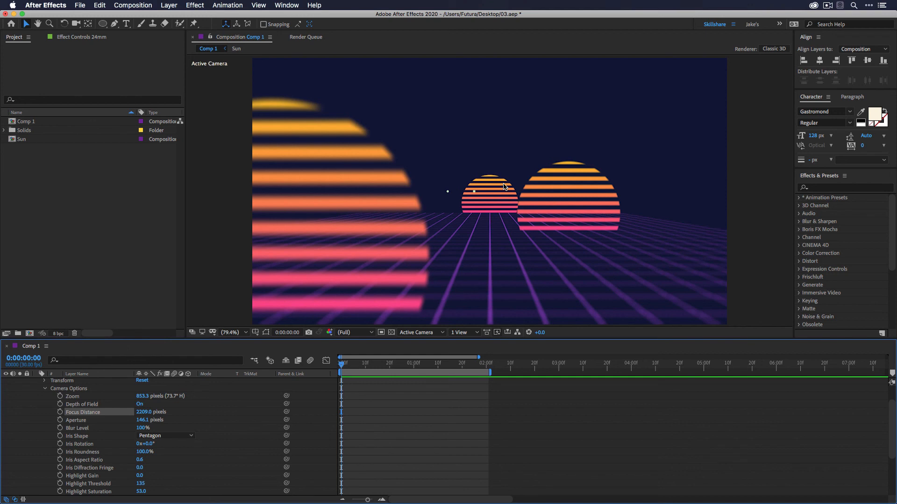
# Track the camera sideways in both directions to see the near and far suns shift against each other.
pyautogui.moveTo(76, 24); pyautogui.dragTo(100, 43)
pyautogui.moveTo(445, 194); pyautogui.dragTo(411, 208)
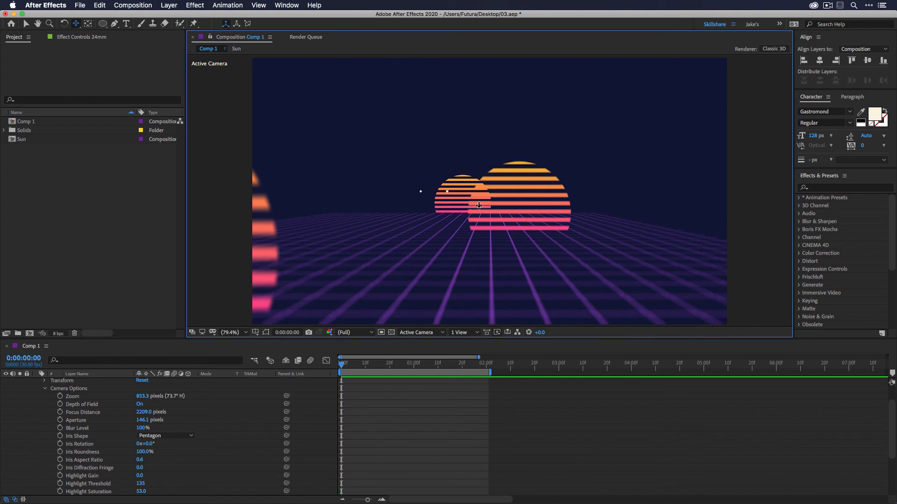
pyautogui.moveTo(444, 262); pyautogui.dragTo(505, 262)
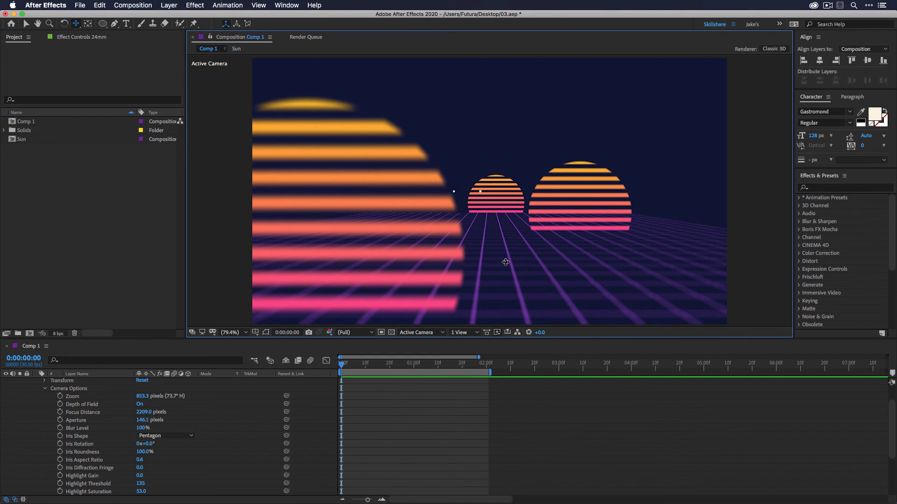